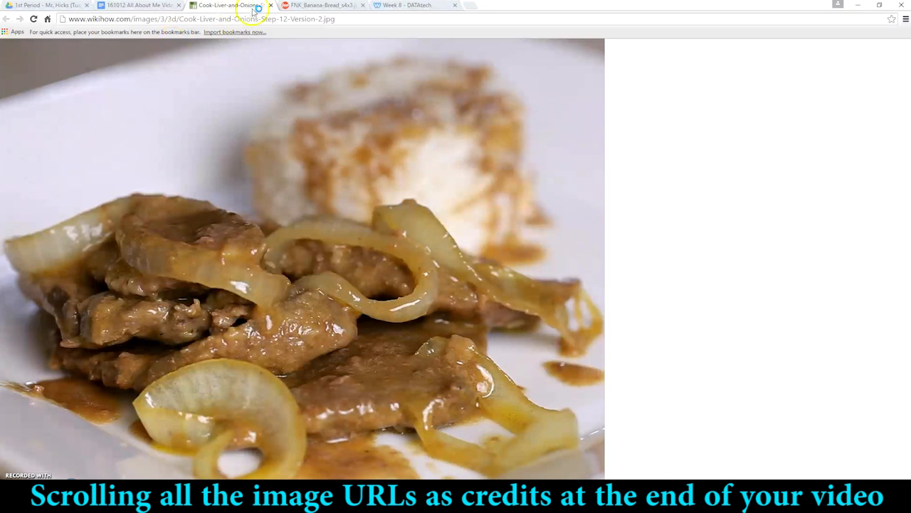
- Close the two food image tabs and paste a copy of the numbered list of image source links below the original list
click(271, 8)
click(271, 8)
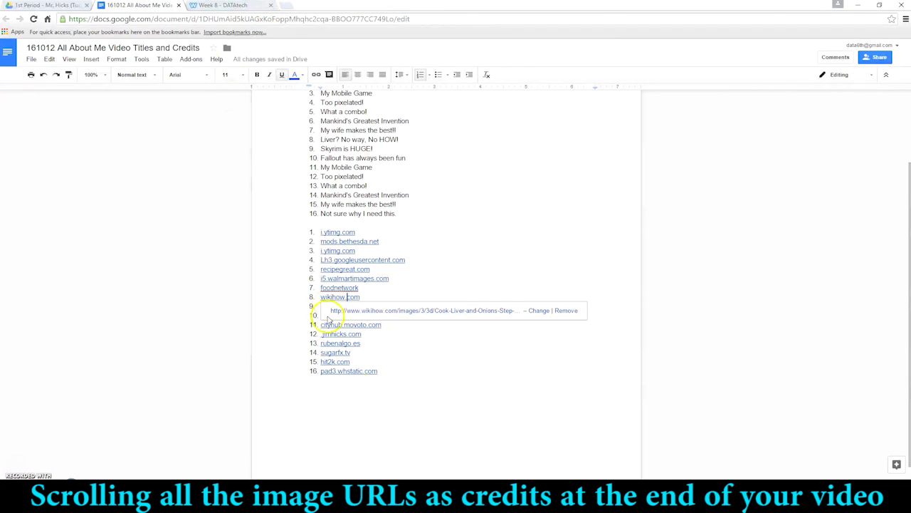
click(357, 400)
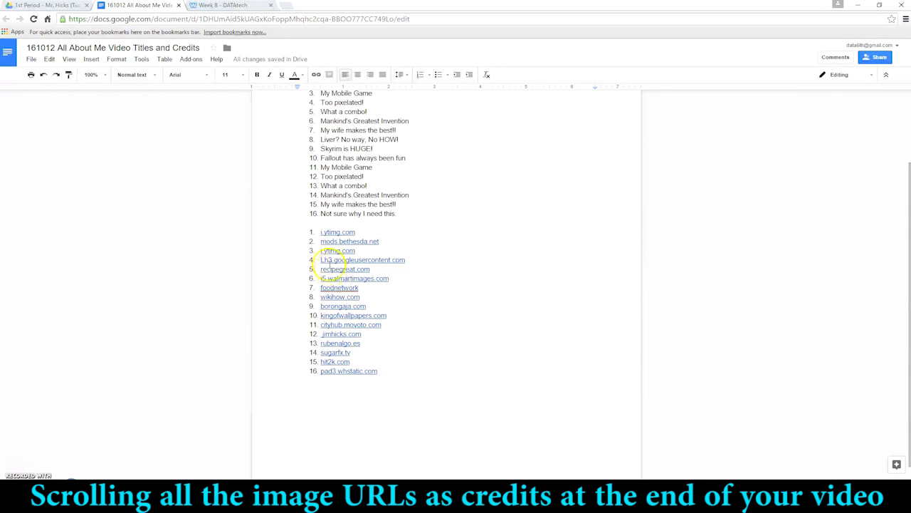
drag(318, 233, 389, 370)
key(ctrl+c)
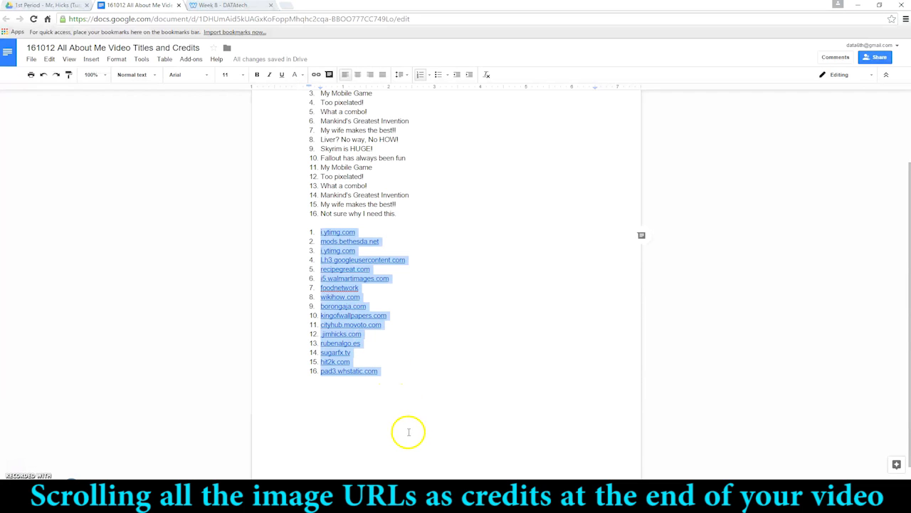
click(387, 417)
key(ctrl+v)
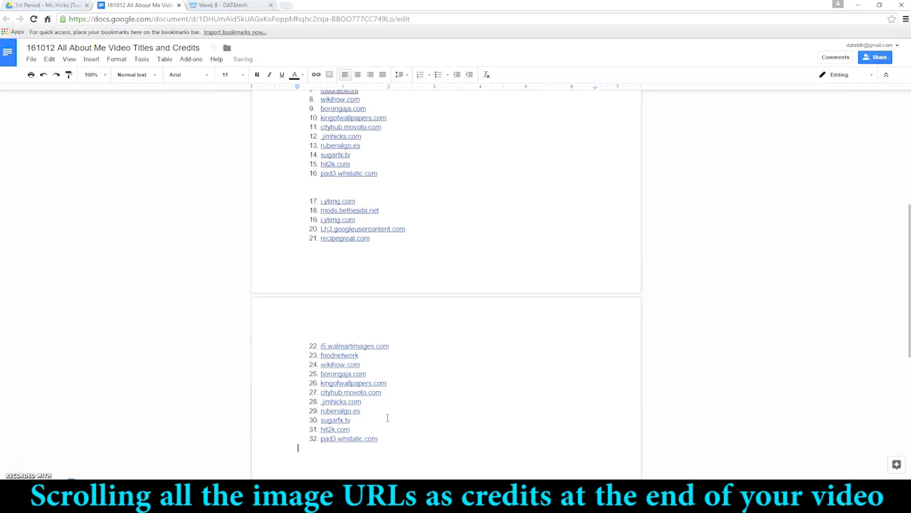
- Remove the numbering from the copied link list and move the list onto a new page with a page break
drag(299, 198, 428, 454)
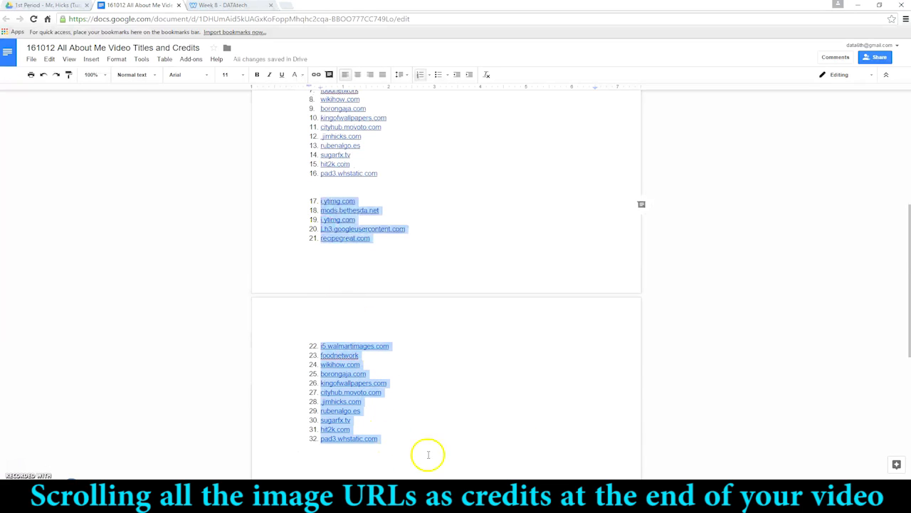
click(421, 75)
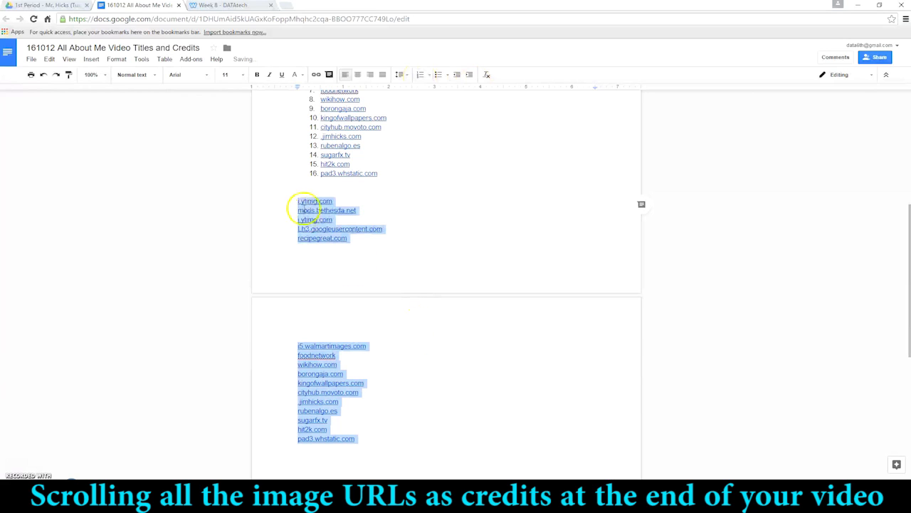
click(304, 207)
key(ctrl+Return)
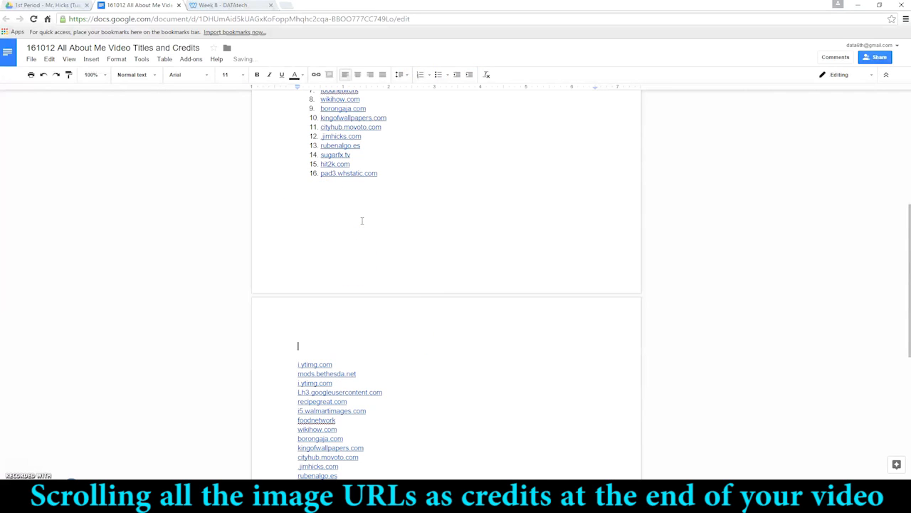
key(Delete)
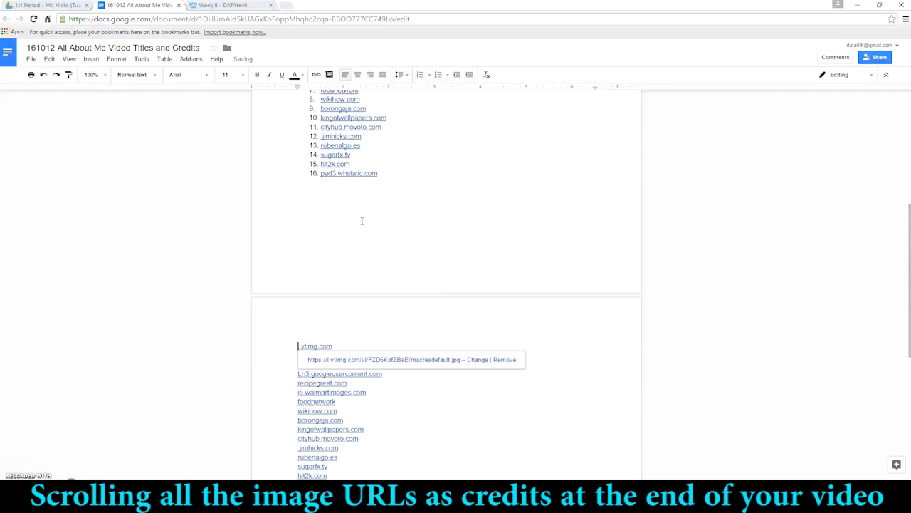
- Delete the duplicate i.ytimg.com line from the unnumbered link list and close the gap it leaves
scroll(456, 320, down, 1)
click(413, 397)
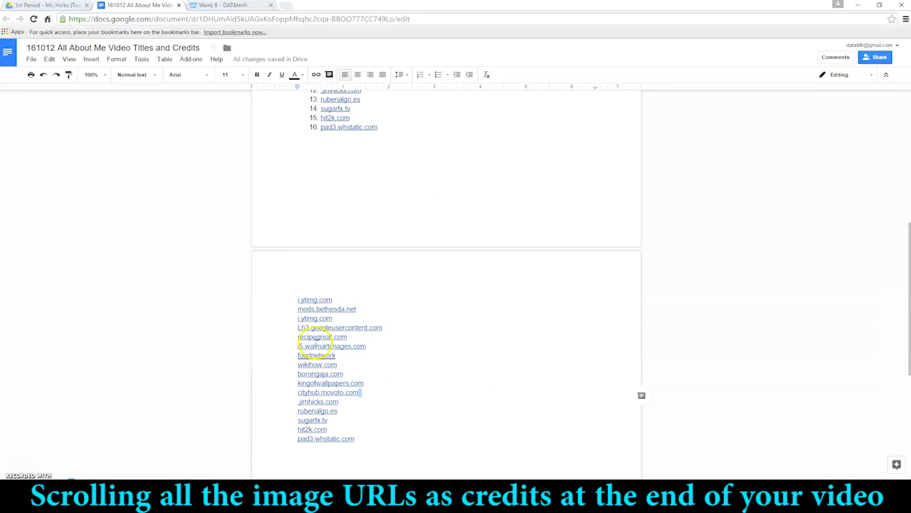
drag(298, 300, 279, 319)
click(340, 322)
key(Delete)
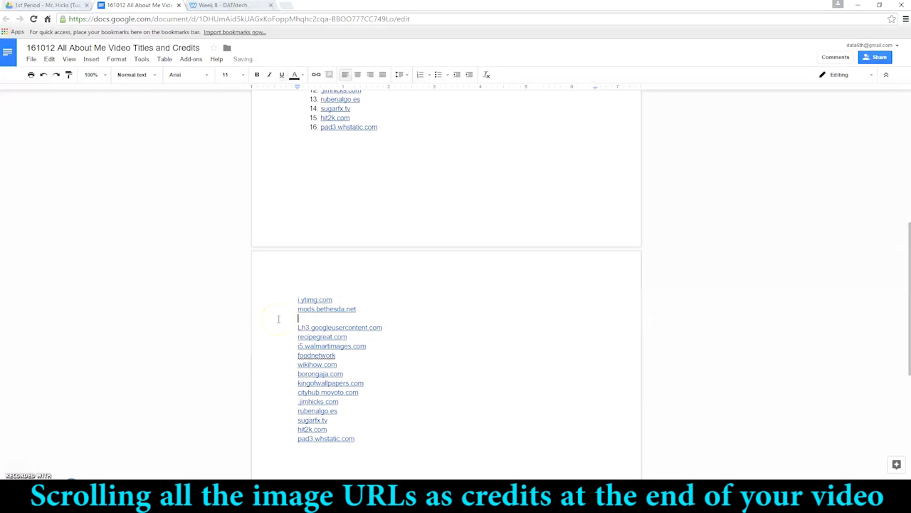
key(Delete)
click(410, 349)
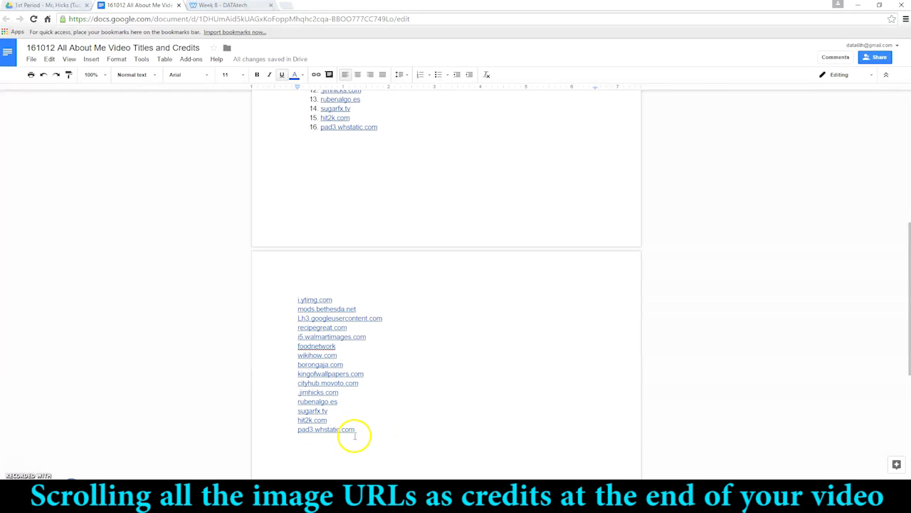
- Copy the whole unnumbered link list and switch to Adobe Premiere Pro
drag(356, 430, 296, 300)
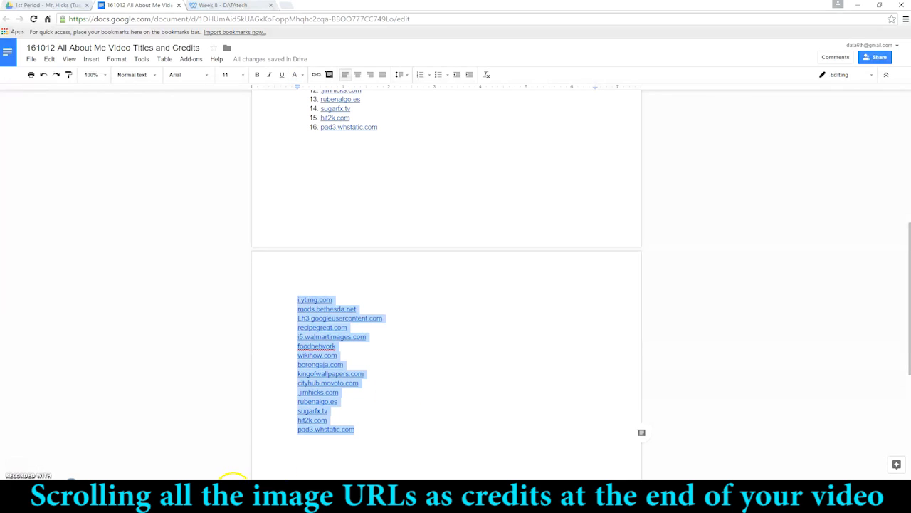
click(239, 499)
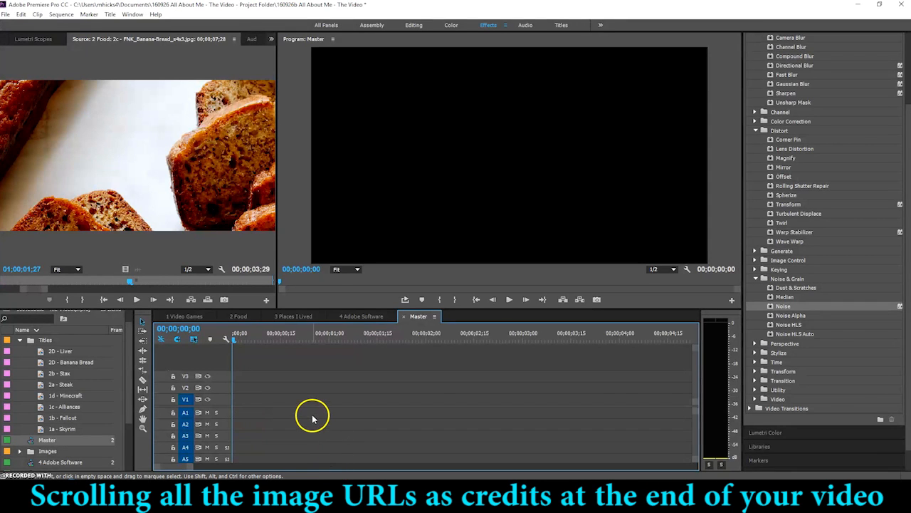
- Look through the 1 Video Games, 2 Food, 3 Places I Lived and 4 Adobe Software sequences, and return to Master
click(187, 316)
click(239, 316)
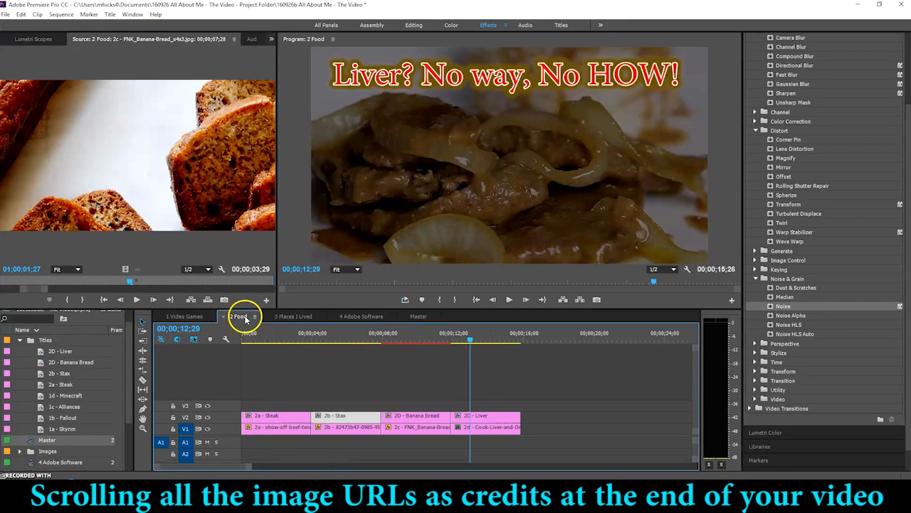
click(294, 316)
click(354, 316)
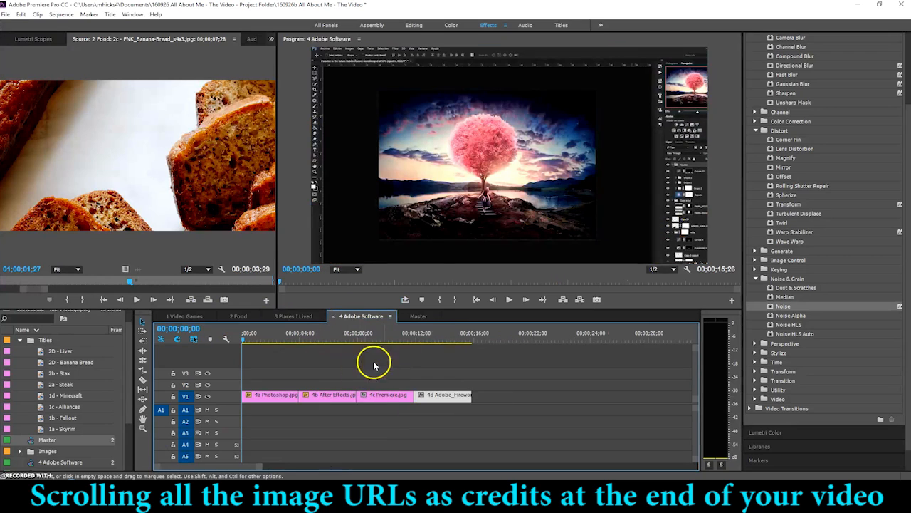
click(419, 316)
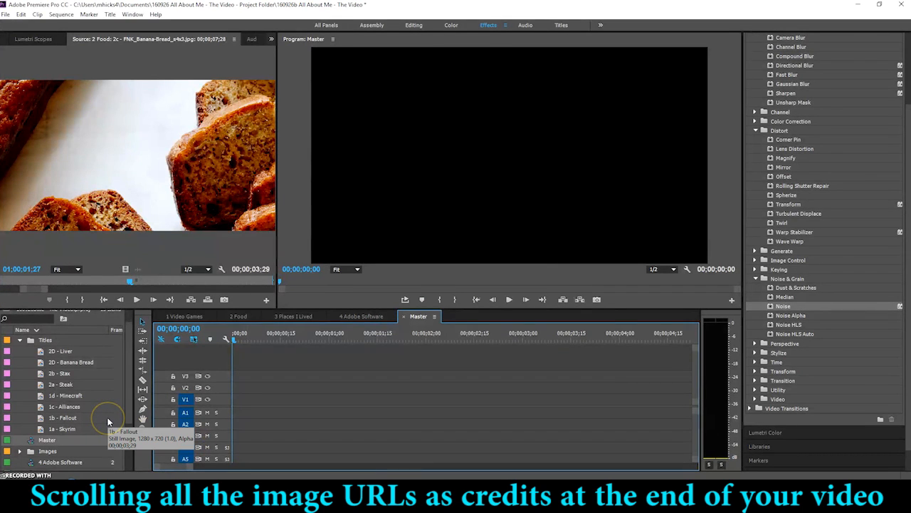
- Create a 1280 x 720 title named Credits and enlarge its title editor window
key(ctrl+t)
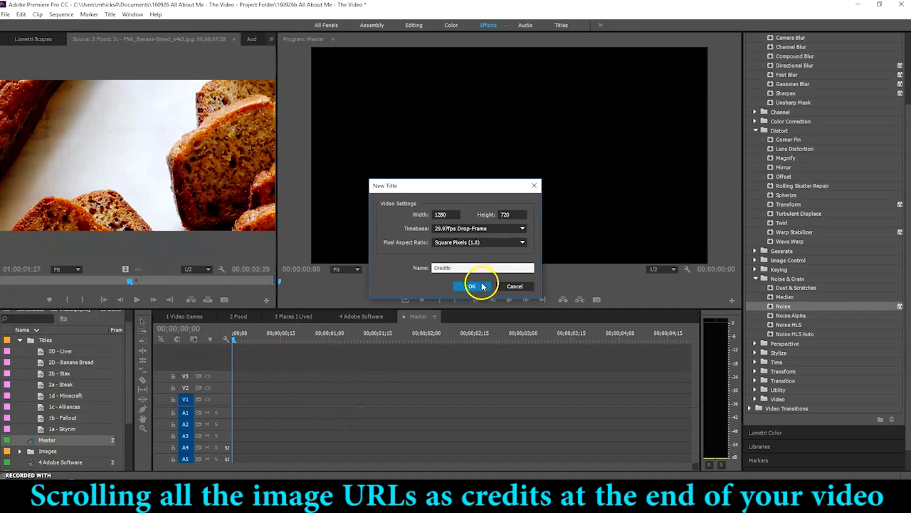
click(473, 285)
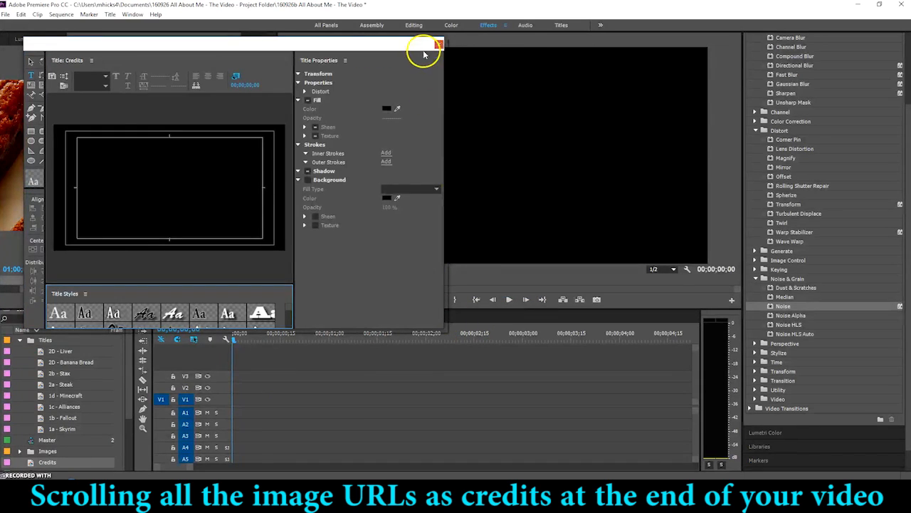
drag(448, 329, 861, 453)
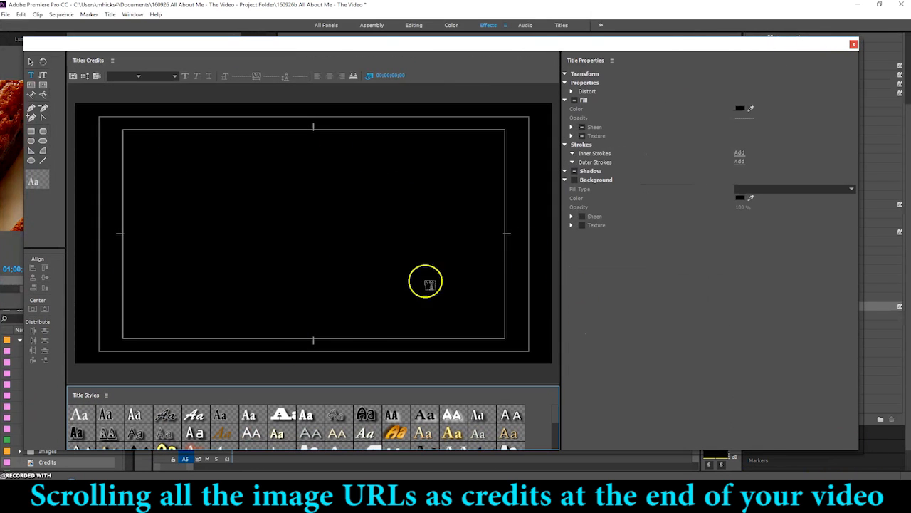
- Draw a text box about 1149 wide and 1055 high from the title's outer safe margin and paste the copied links into it
click(103, 121)
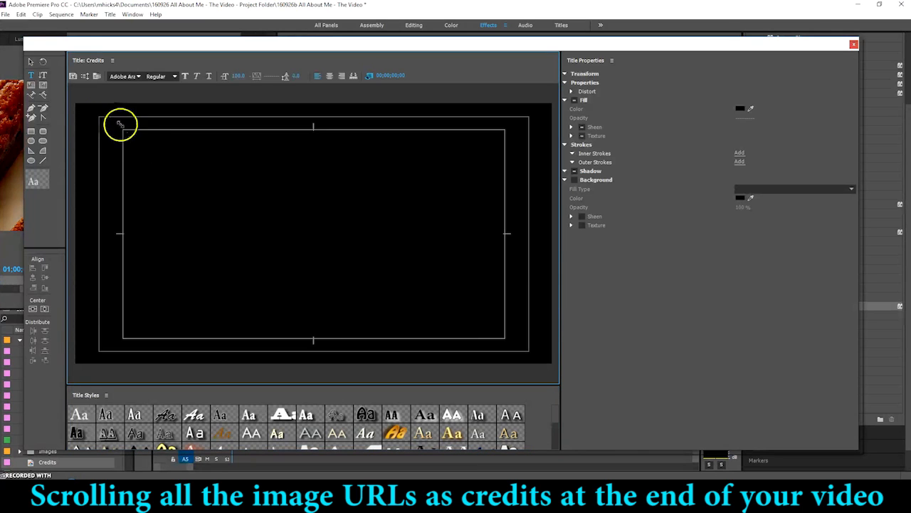
drag(476, 170, 531, 126)
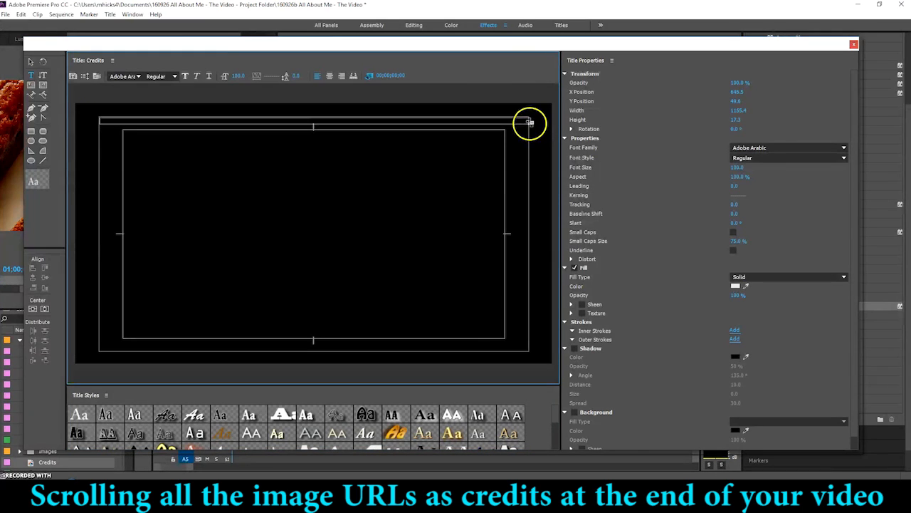
drag(530, 292, 529, 509)
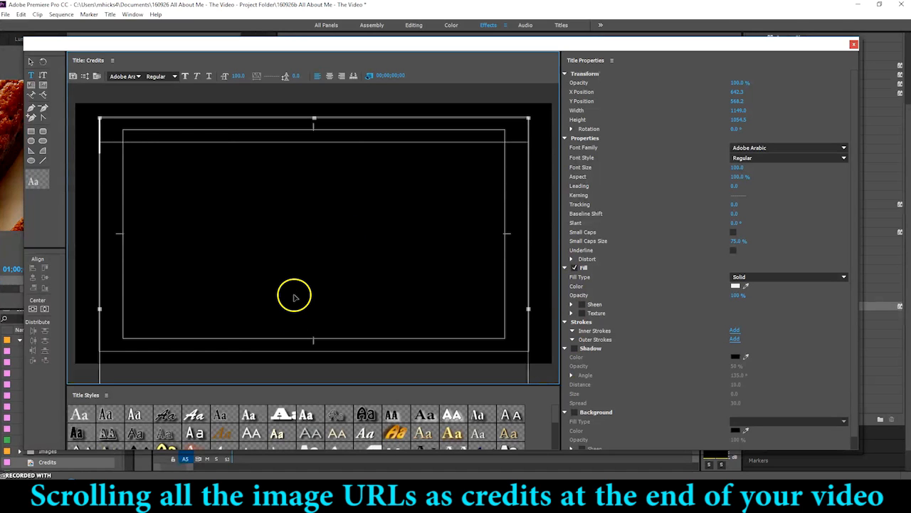
key(ctrl+v)
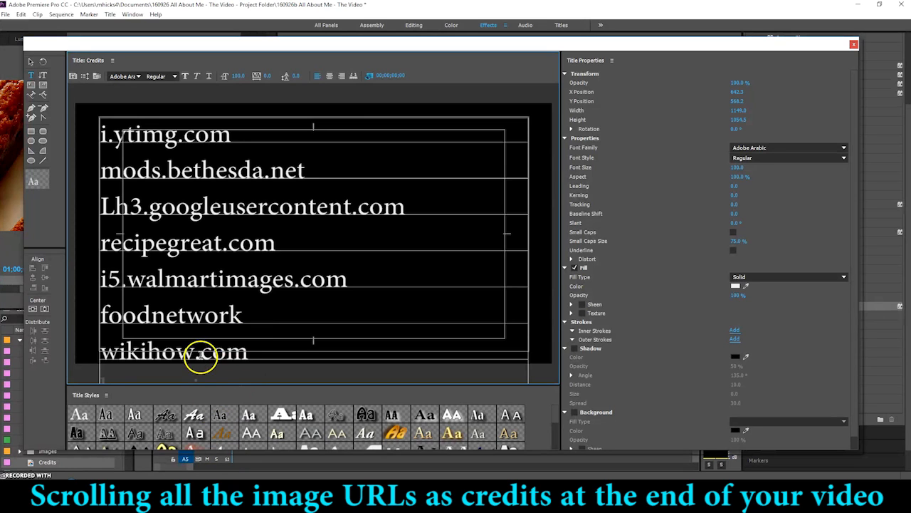
- Set the title type to Roll, starting off screen, with Ease-In, Ease-Out and Postroll at 30 frames each
click(84, 80)
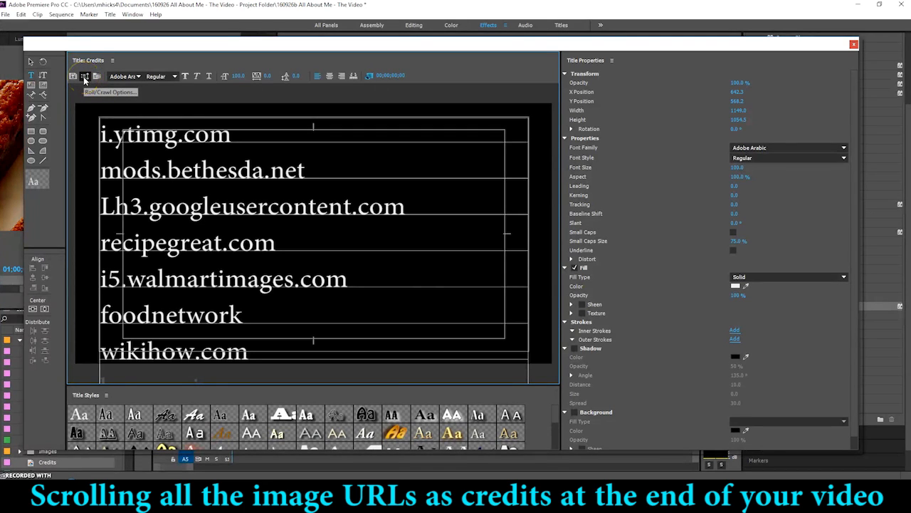
click(84, 80)
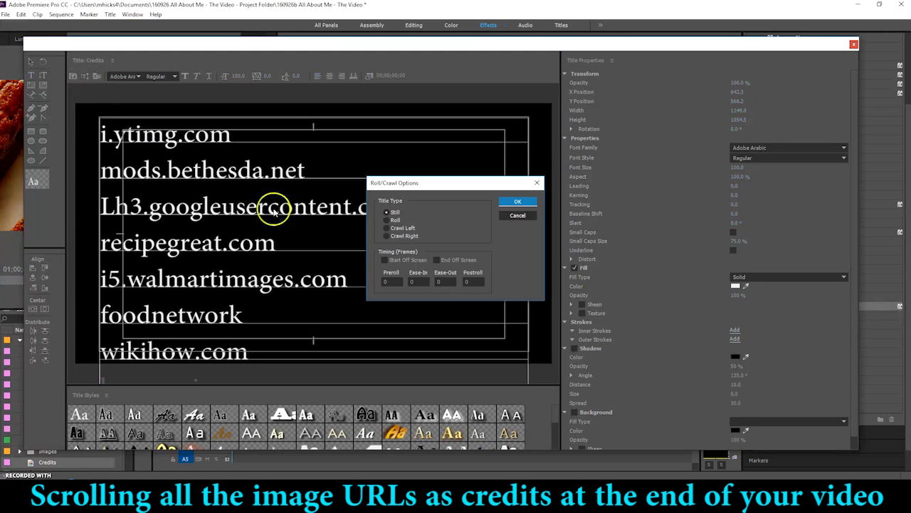
click(395, 222)
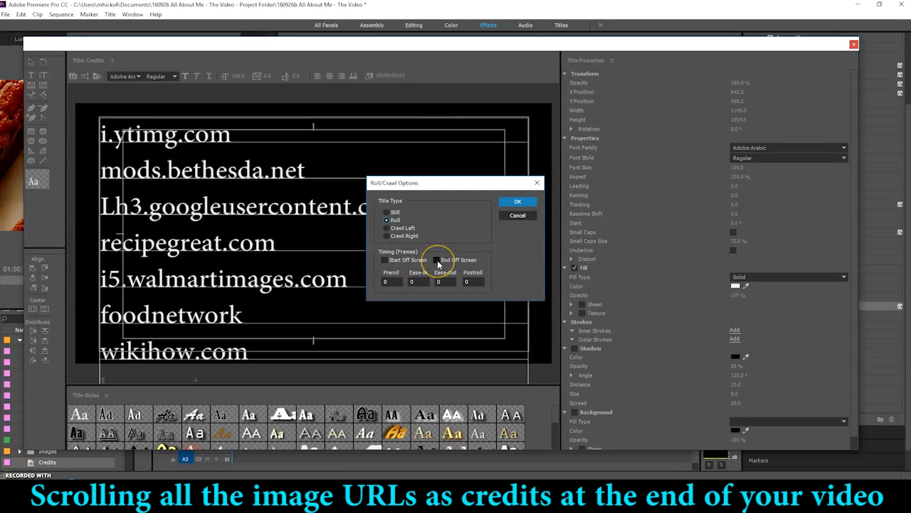
click(384, 261)
click(420, 282)
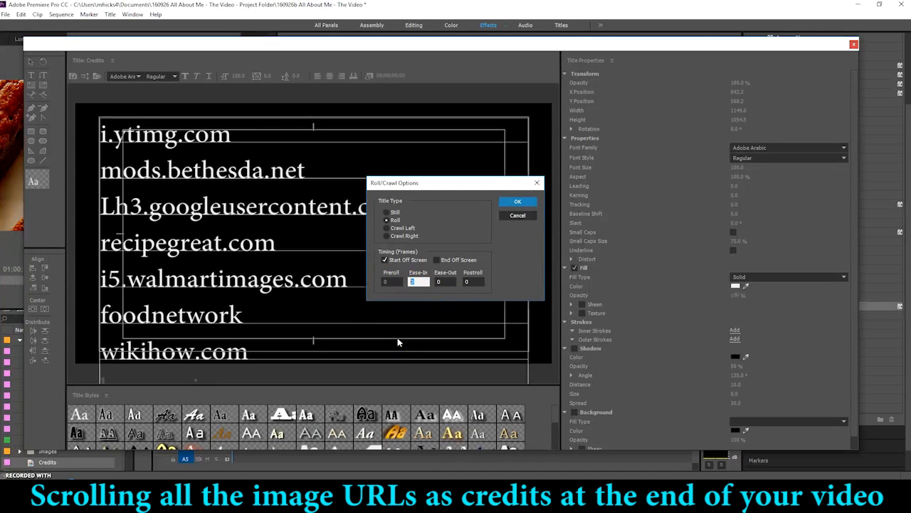
text(30)
click(448, 281)
text(30)
click(476, 282)
text(3)
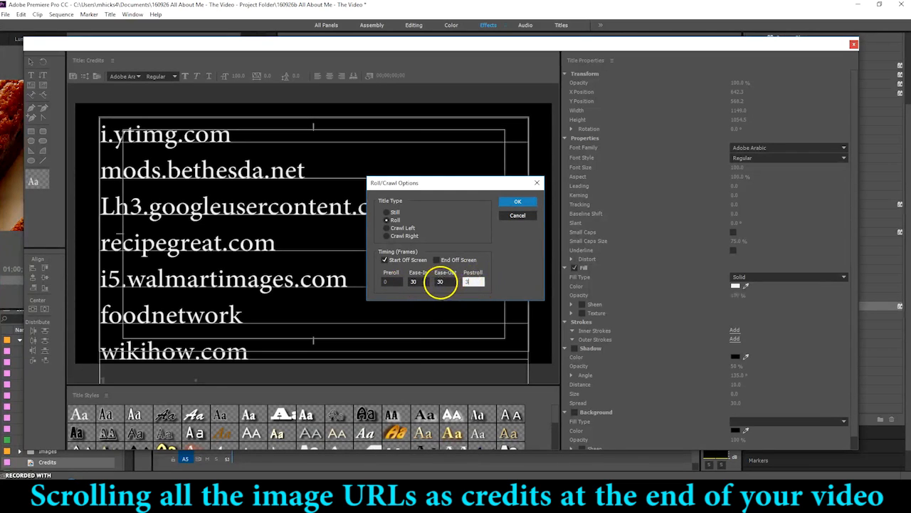
text(0)
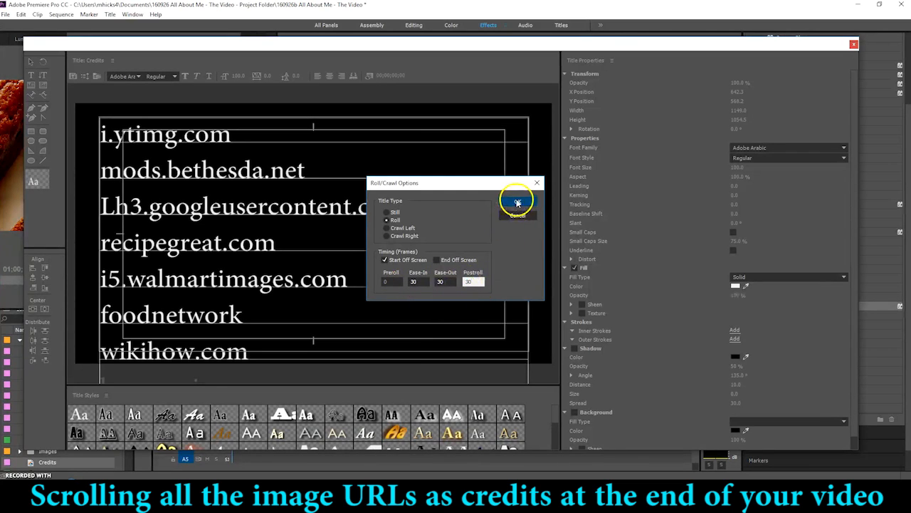
click(519, 202)
- Center-align the link text in the credits title
scroll(381, 259, up, 3)
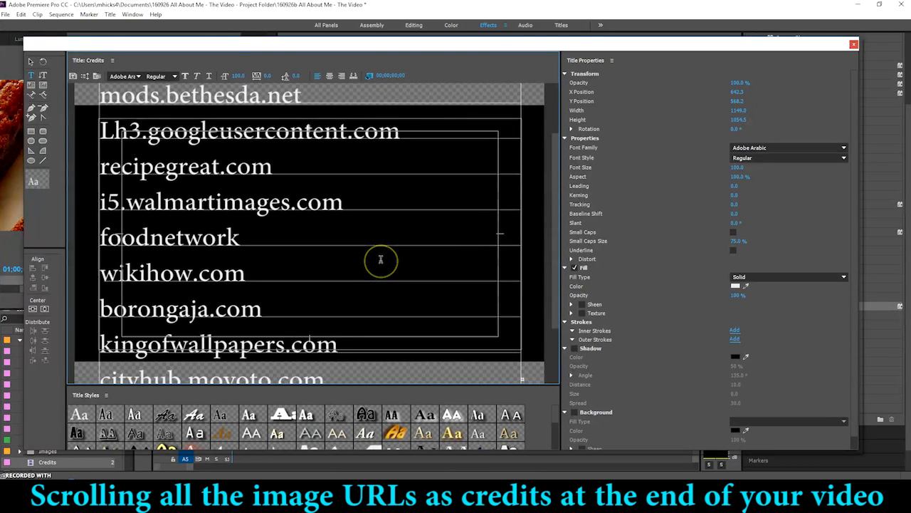
scroll(381, 259, up, 3)
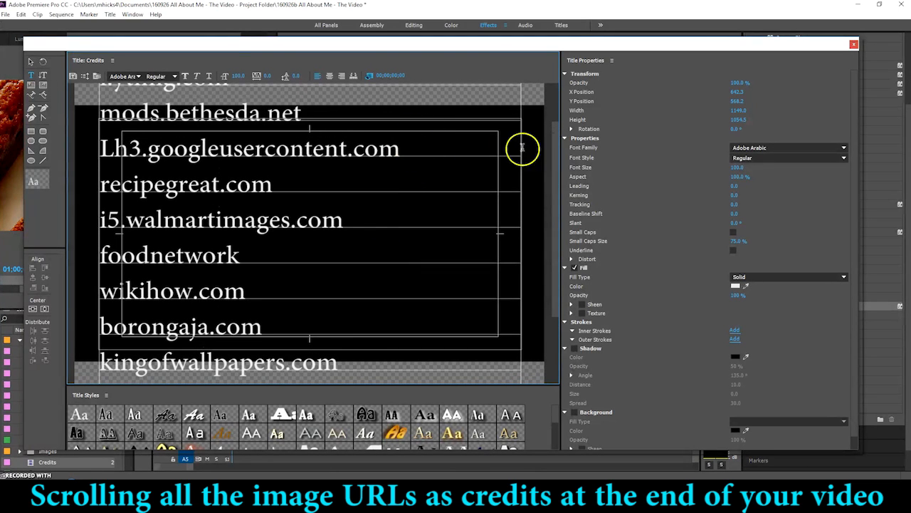
click(330, 76)
- Extend the credits text box downward to a height of about 1519 so that every link down to pad3.whstatic.com fits
drag(553, 188, 560, 282)
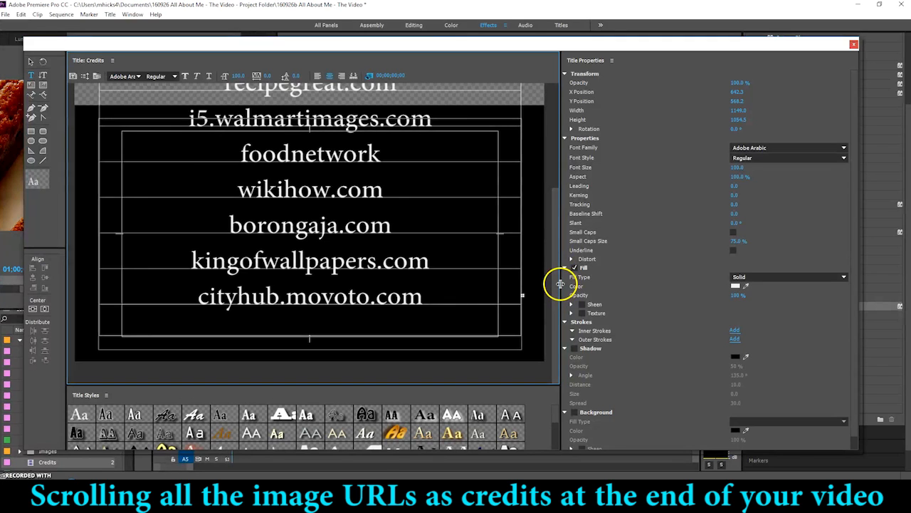
drag(561, 268, 221, 231)
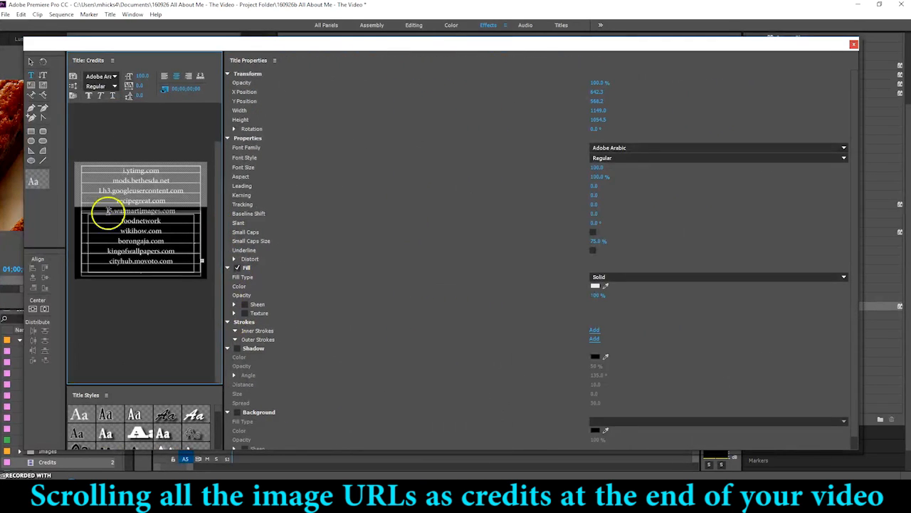
click(31, 62)
click(92, 261)
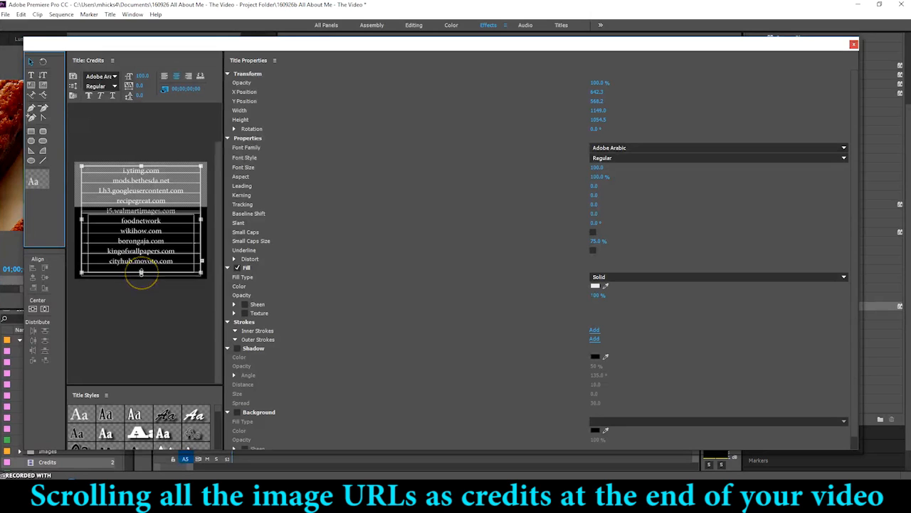
click(141, 272)
drag(141, 272, 139, 318)
scroll(225, 274, down, 1)
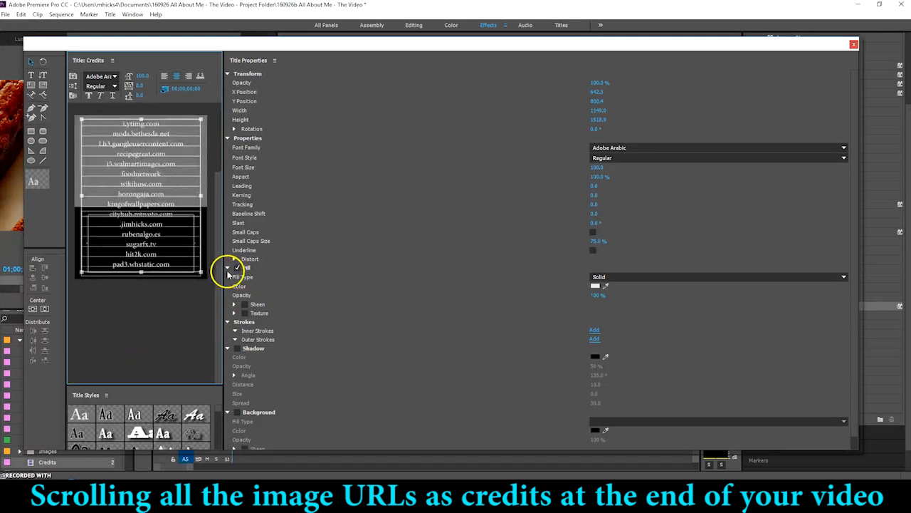
- Insert the heading "Thanks to the following websites for the images:" above the first link, separated by a blank line
drag(225, 273, 477, 277)
drag(473, 243, 472, 206)
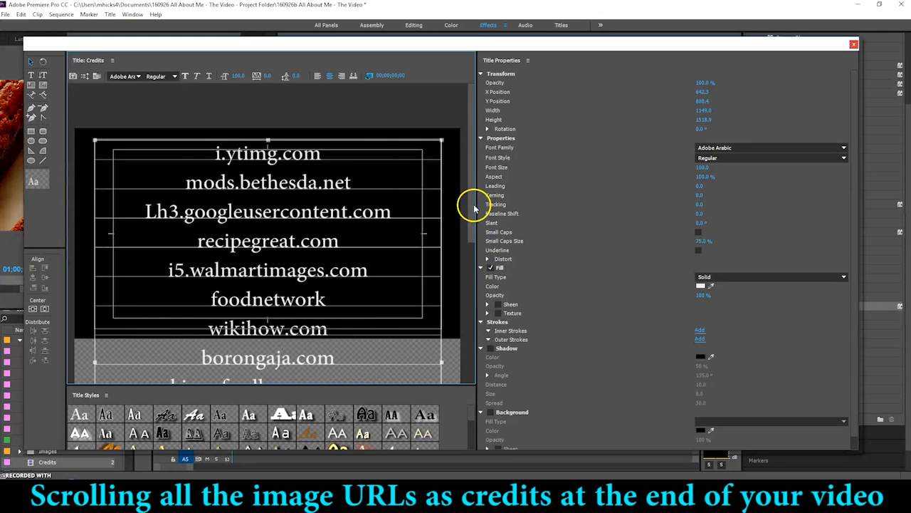
double_click(216, 155)
key(Return)
key(Return)
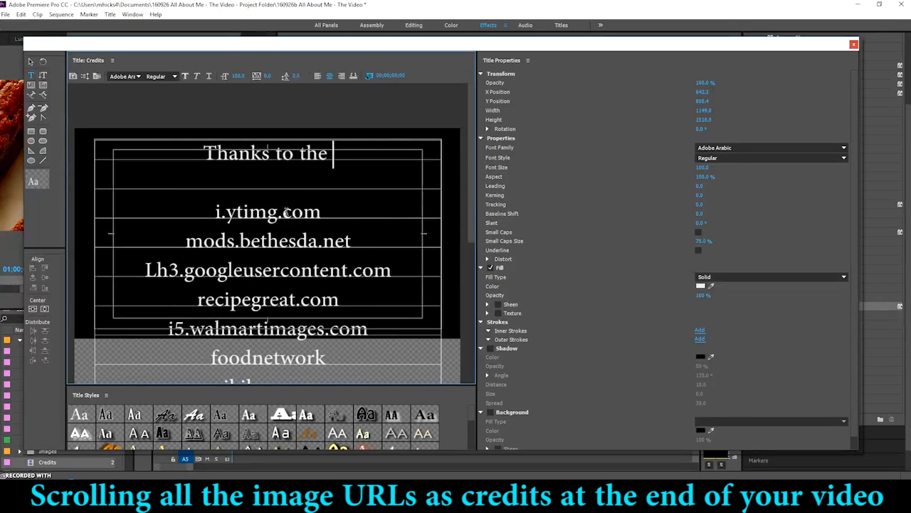
text(g websi)
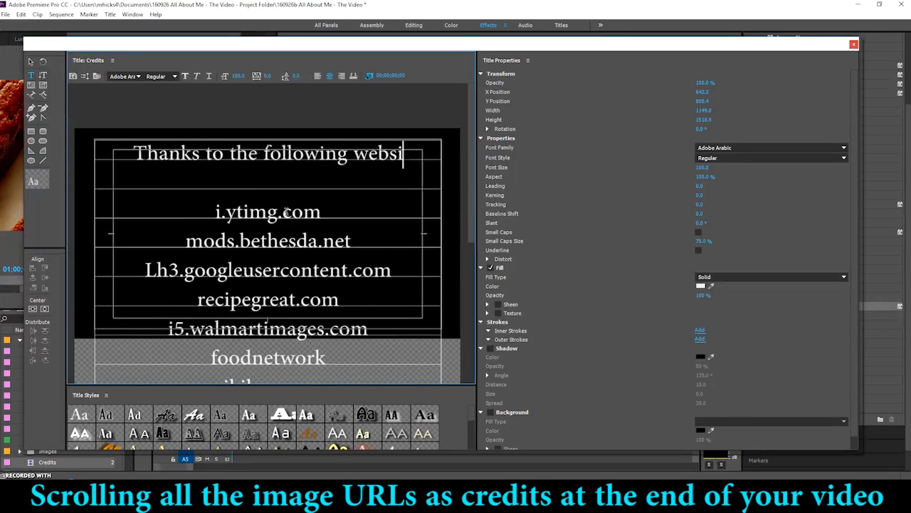
text(tes for the images)
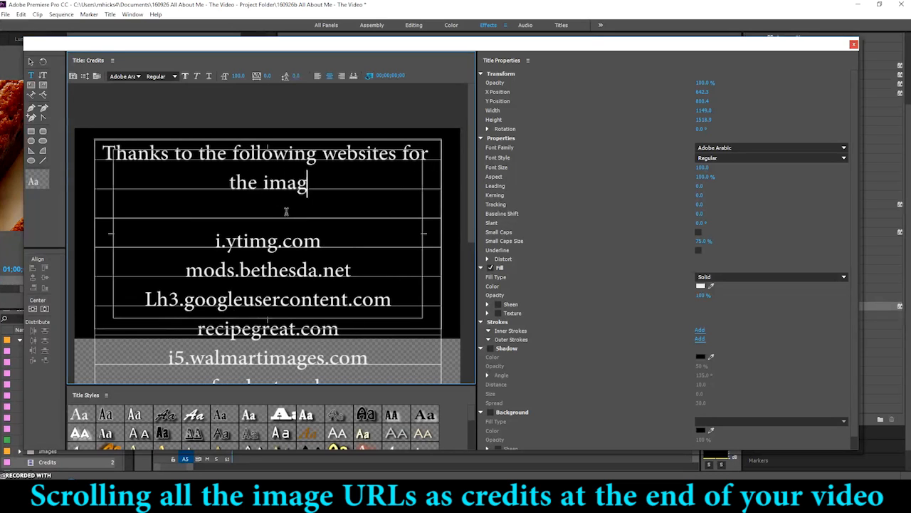
drag(319, 187, 27, 133)
click(318, 184)
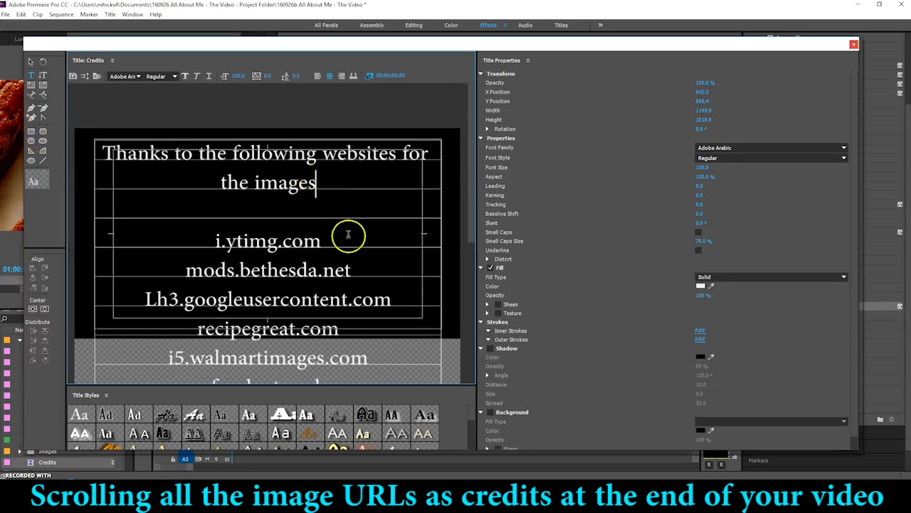
text(:)
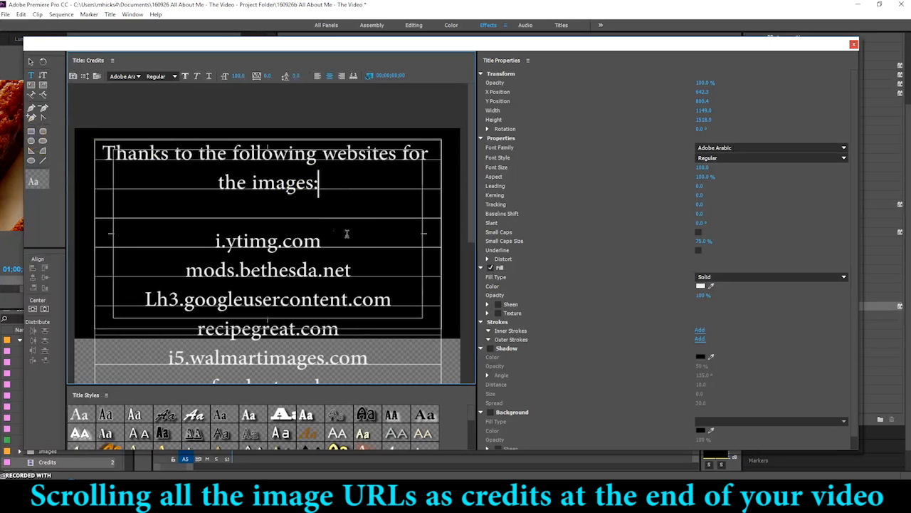
- Set the thank-you heading to font size 125 and Bold style
shift+click(107, 151)
drag(233, 77, 250, 77)
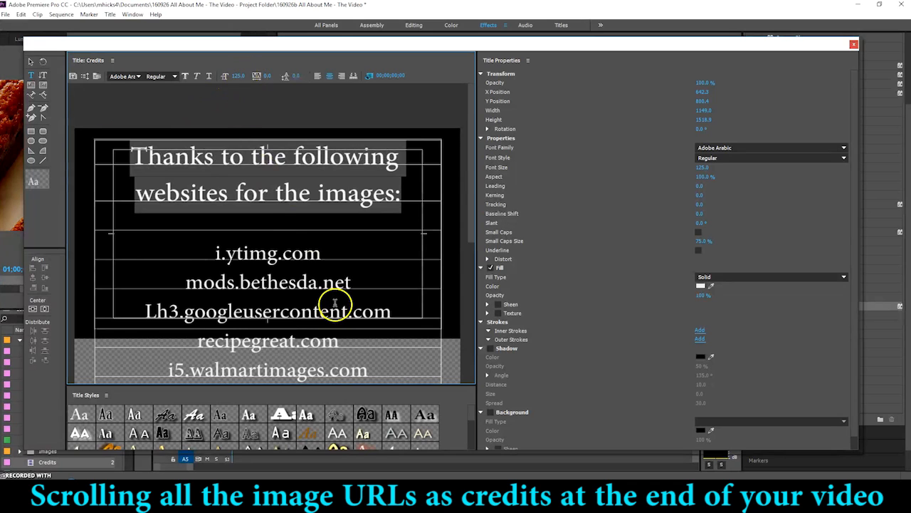
click(171, 76)
click(163, 96)
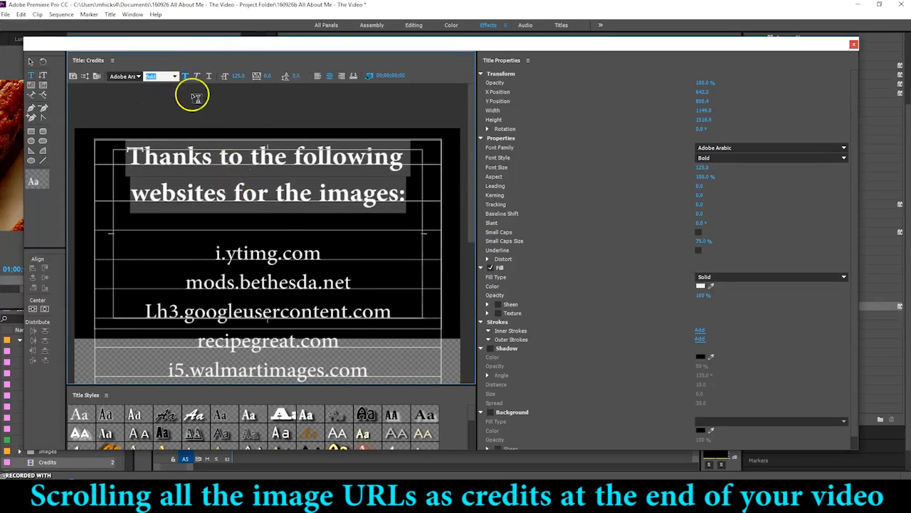
- Extend the credits text box downward to a height of about 1833 so the last link fits, and close the title
drag(470, 160, 466, 315)
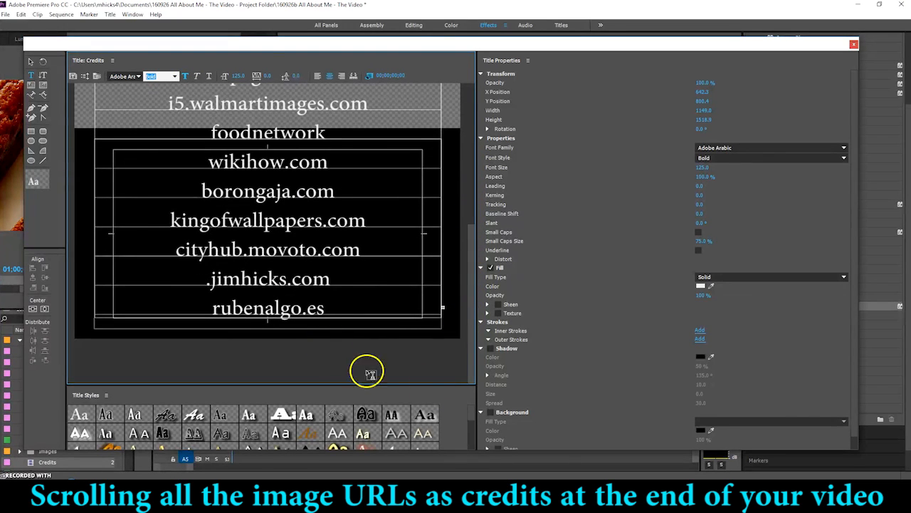
click(30, 63)
click(262, 311)
drag(266, 318, 264, 388)
scroll(430, 316, down, 2)
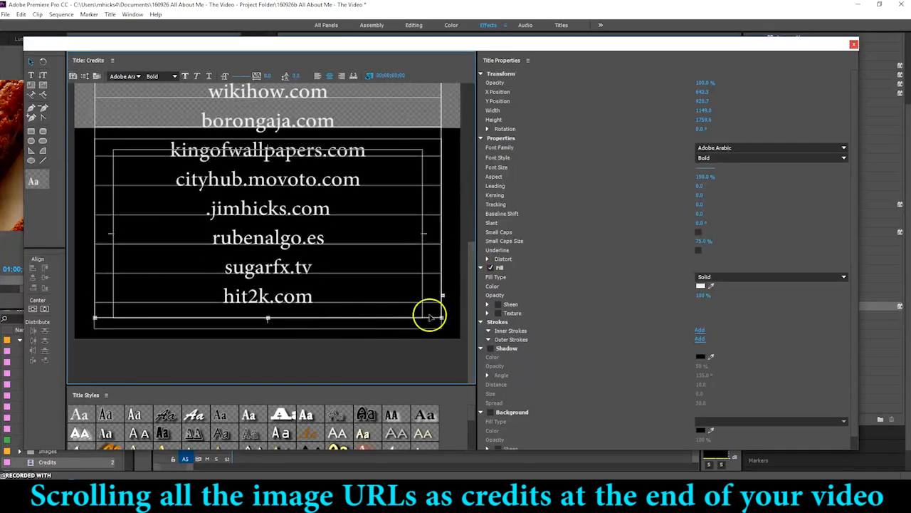
drag(266, 319, 262, 405)
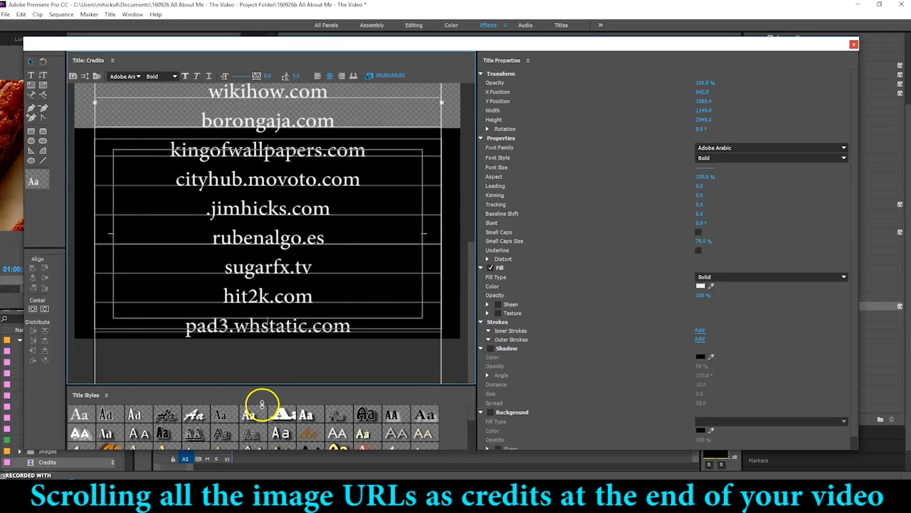
drag(268, 360, 264, 338)
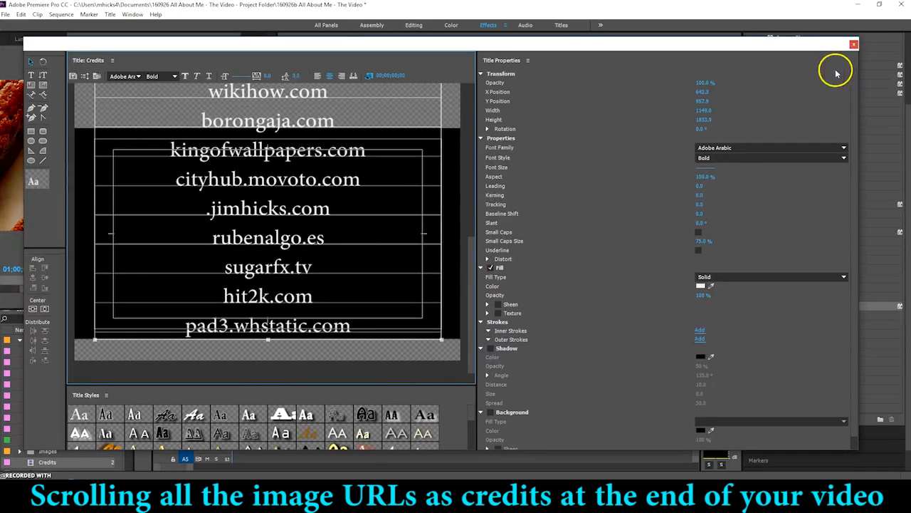
click(853, 45)
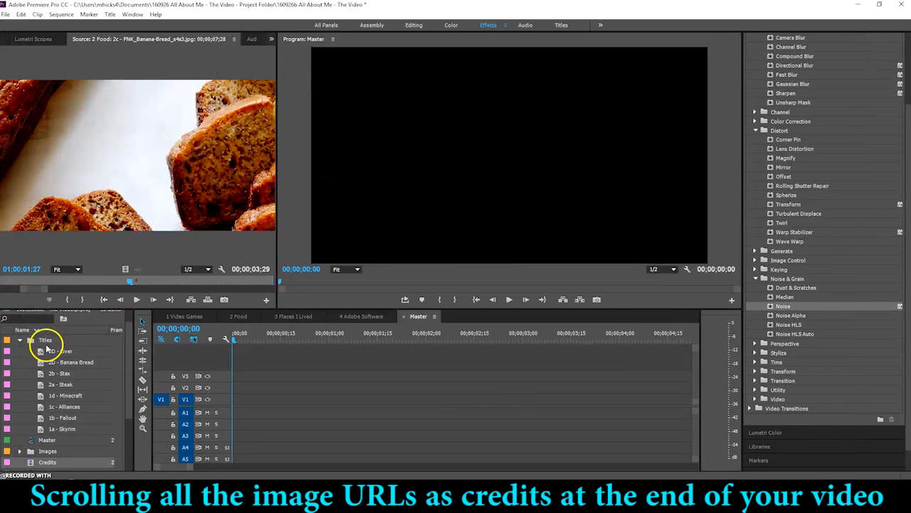
- Place the Credits title on track V1 at the start of the Master sequence and play the roll
drag(217, 413, 240, 405)
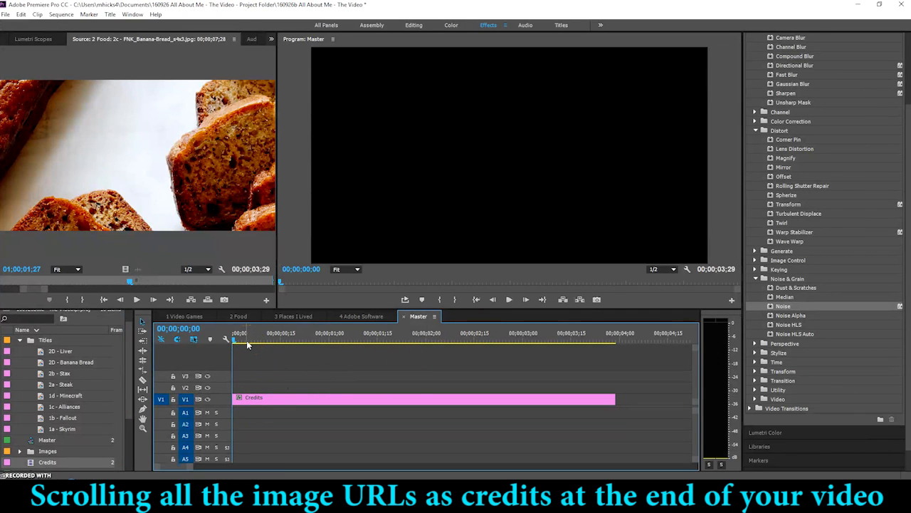
key(space)
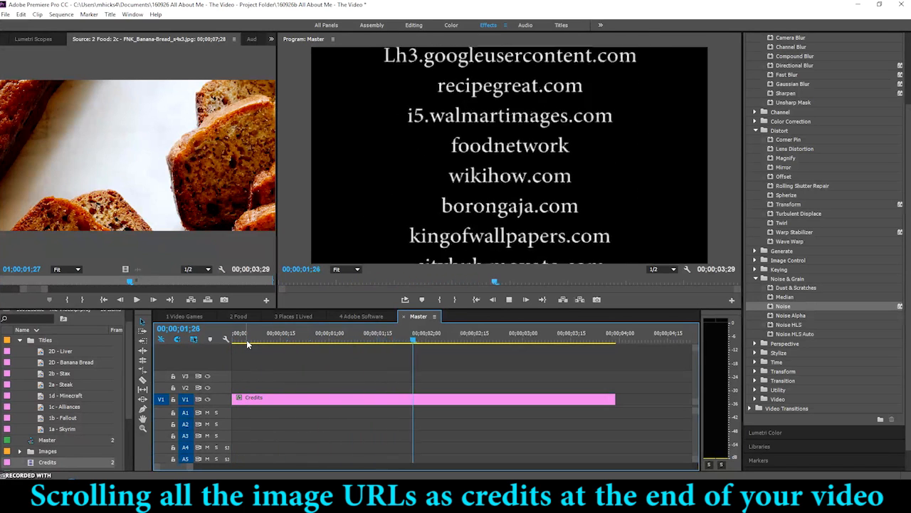
key(space)
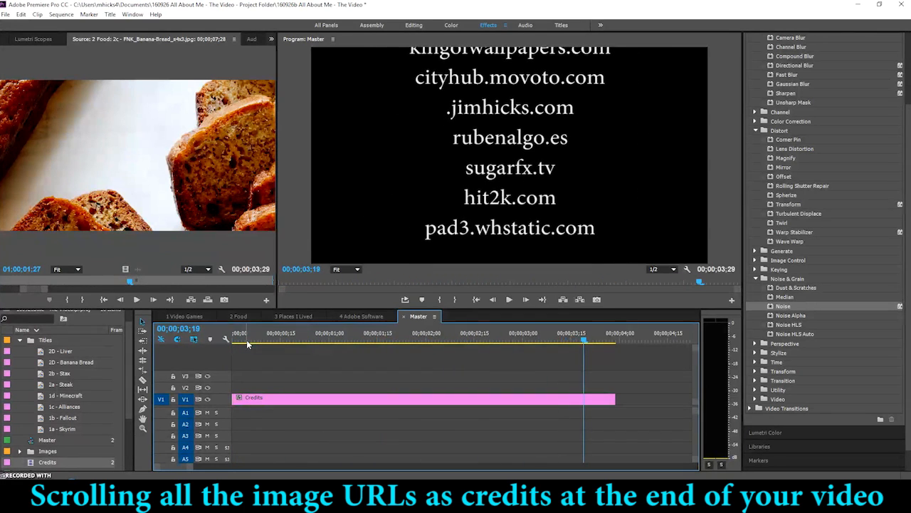
- Lengthen the Credits clip to a duration of about 00;00;07;25 and play it from the start to check the scroll speed
drag(191, 470, 297, 468)
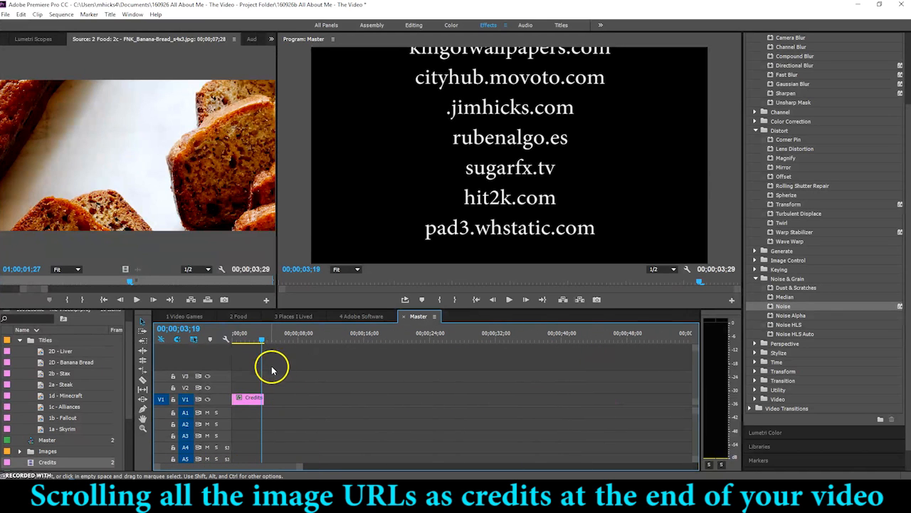
drag(263, 397, 277, 396)
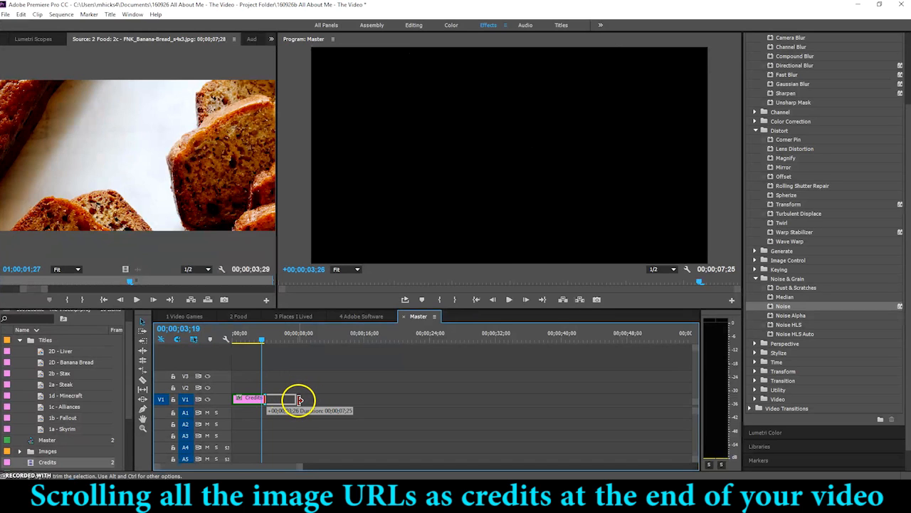
drag(299, 399, 297, 399)
drag(280, 336, 217, 337)
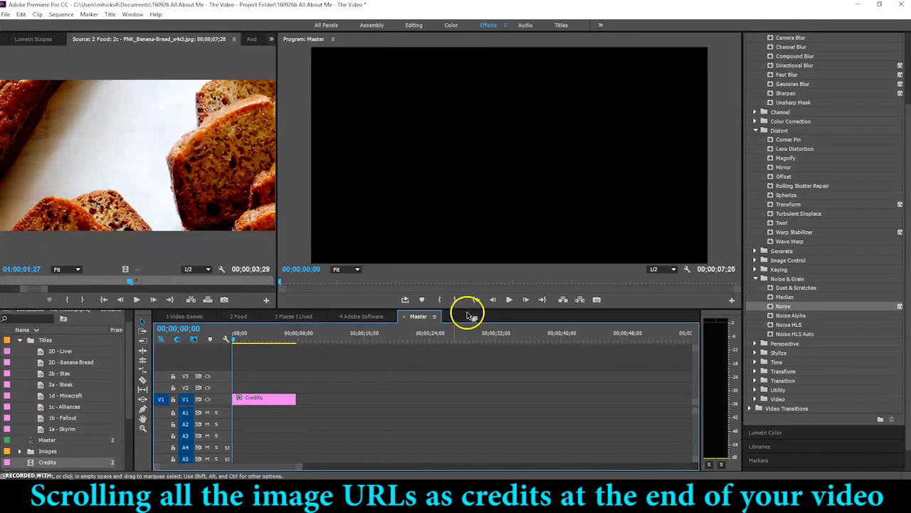
click(508, 299)
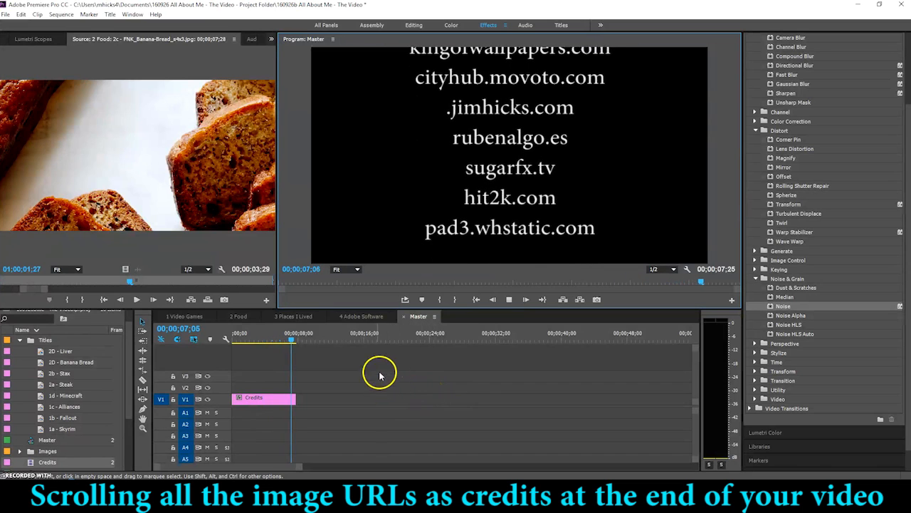
drag(299, 340, 252, 339)
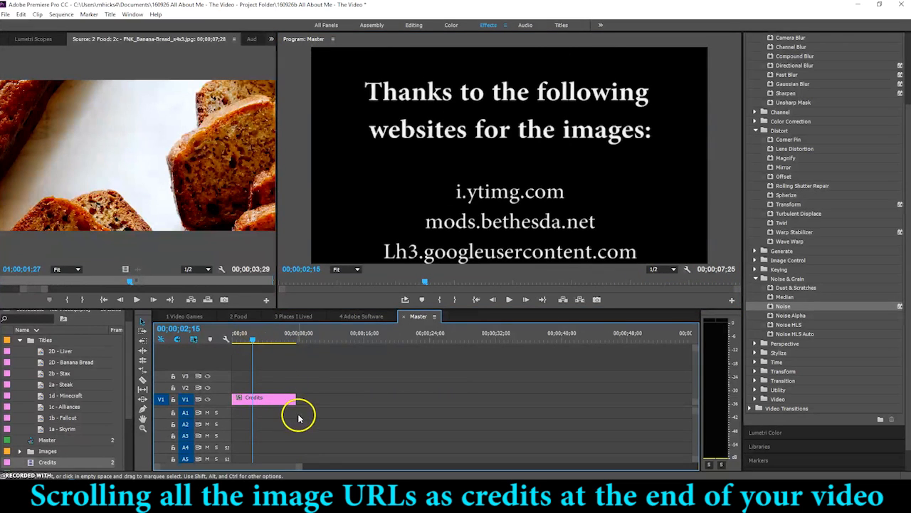
- Lengthen the Credits clip to about 00;00;09;28 and replay the roll from the start
drag(296, 398, 313, 397)
drag(264, 333, 216, 340)
click(510, 299)
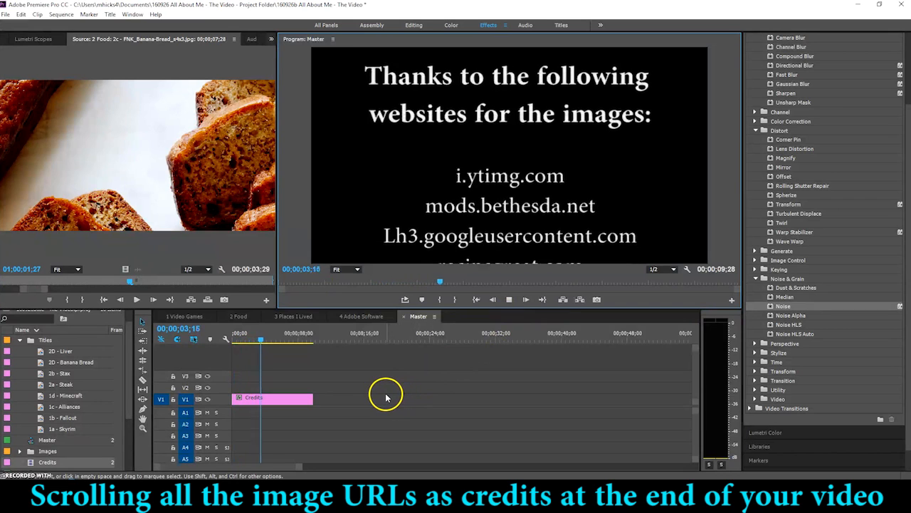
click(295, 340)
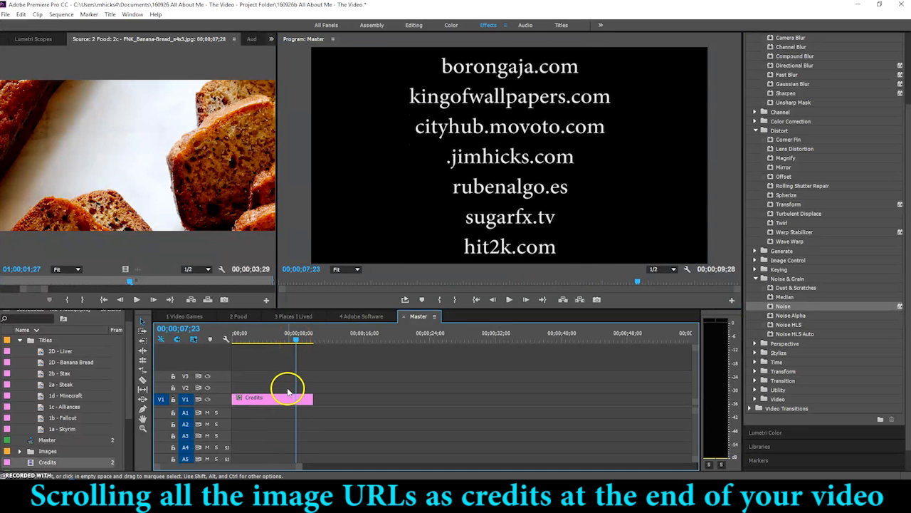
- Reopen the Credits title and delete the stray dot in front of the link below cityhub.movoto.com
double_click(285, 404)
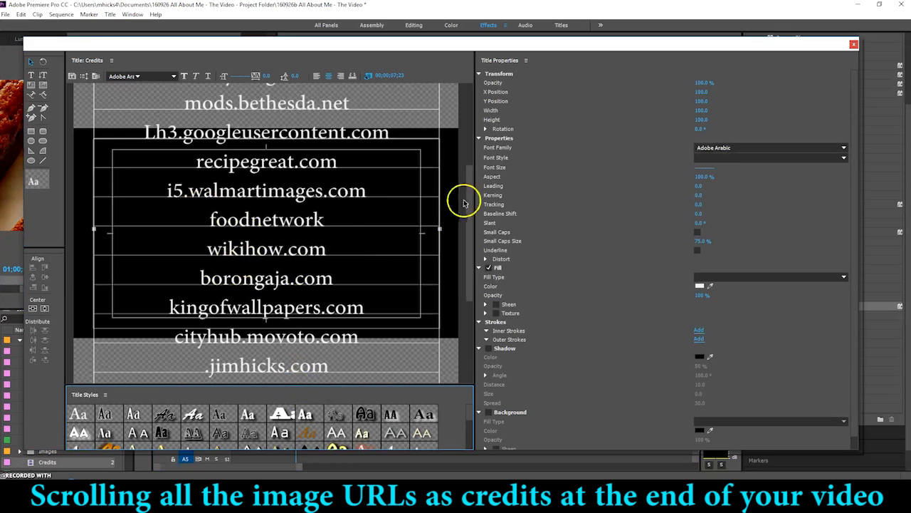
drag(470, 212, 329, 245)
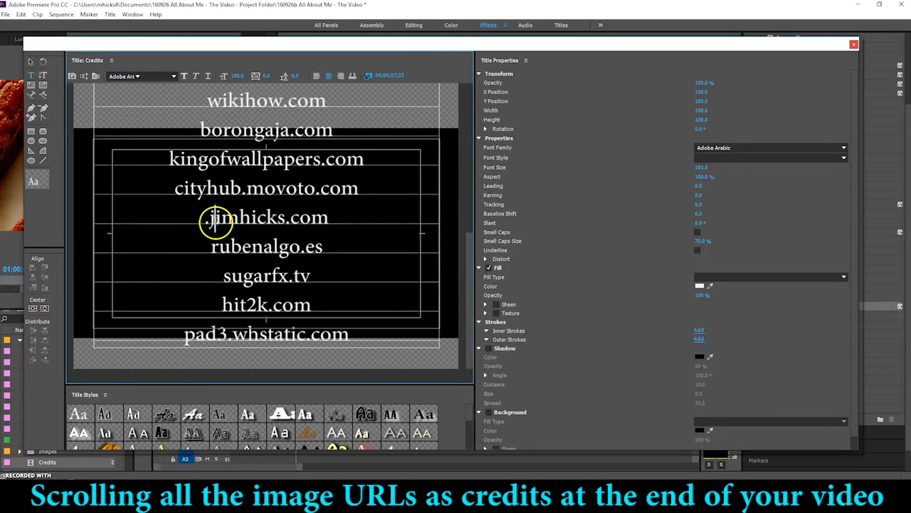
key(BackSpace)
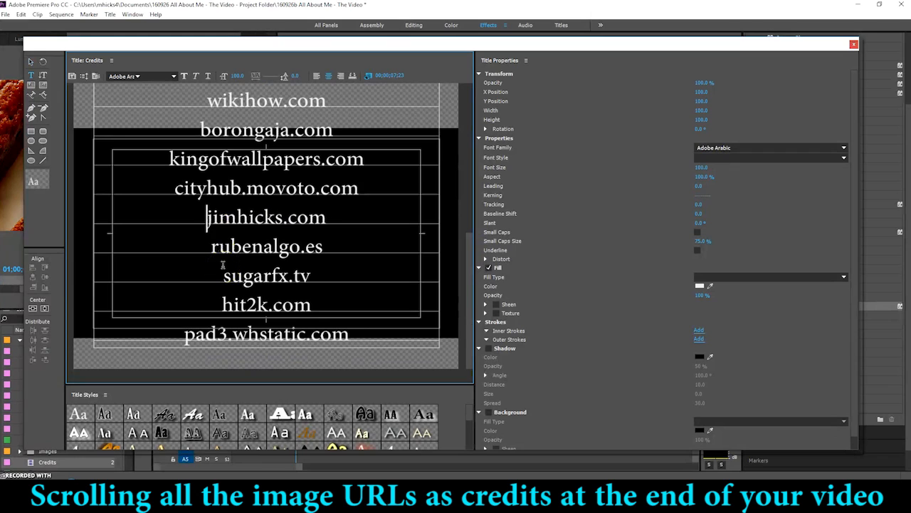
- Try to extend the roll with an empty text object below pad3.whstatic.com, and preview the end of the credits
drag(472, 270, 468, 292)
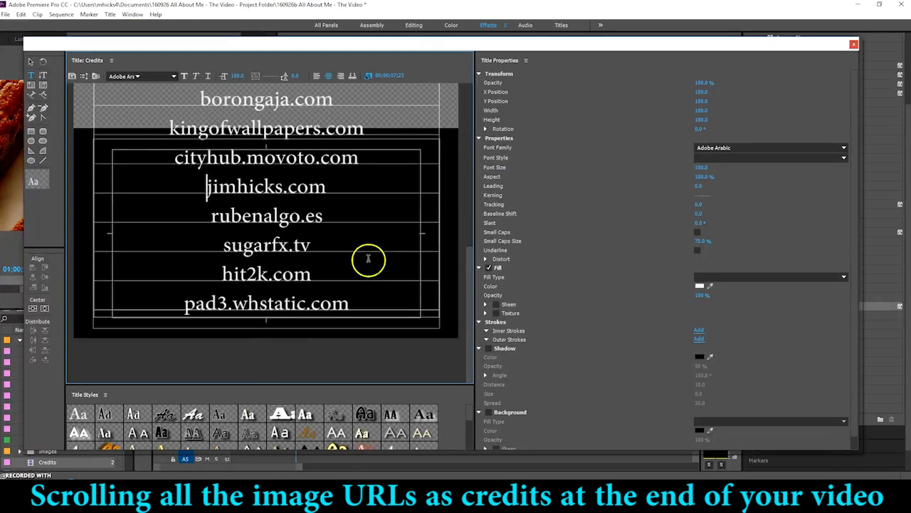
click(377, 356)
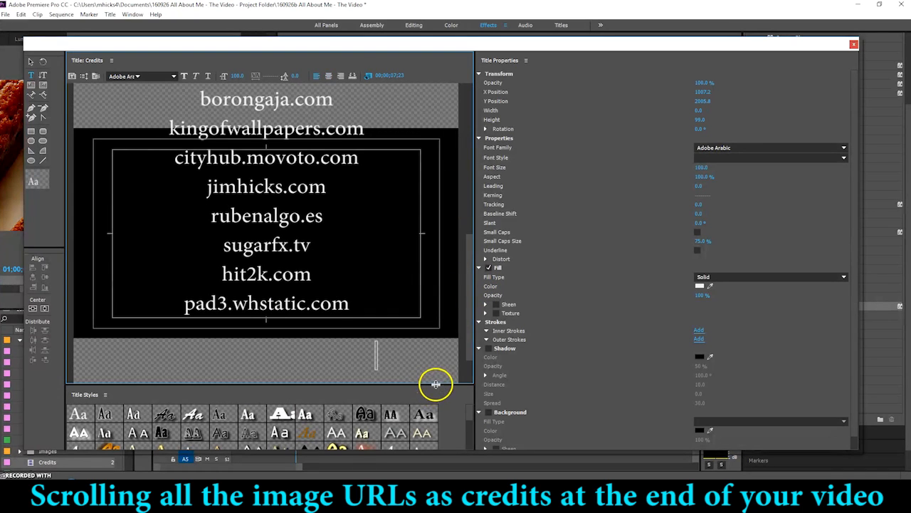
drag(470, 314, 471, 336)
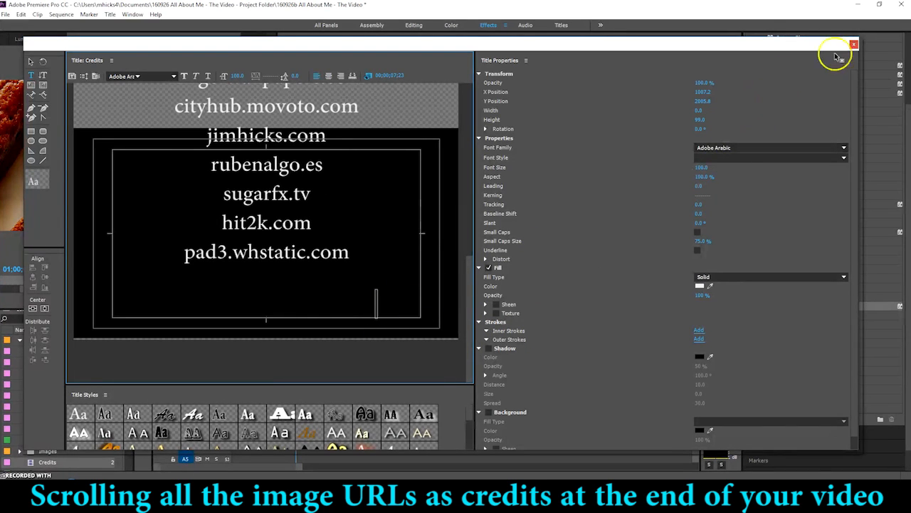
click(854, 45)
mouse_move(299, 338)
mouse_down()
mouse_move(307, 340)
mouse_move(292, 341)
mouse_move(309, 342)
mouse_up()
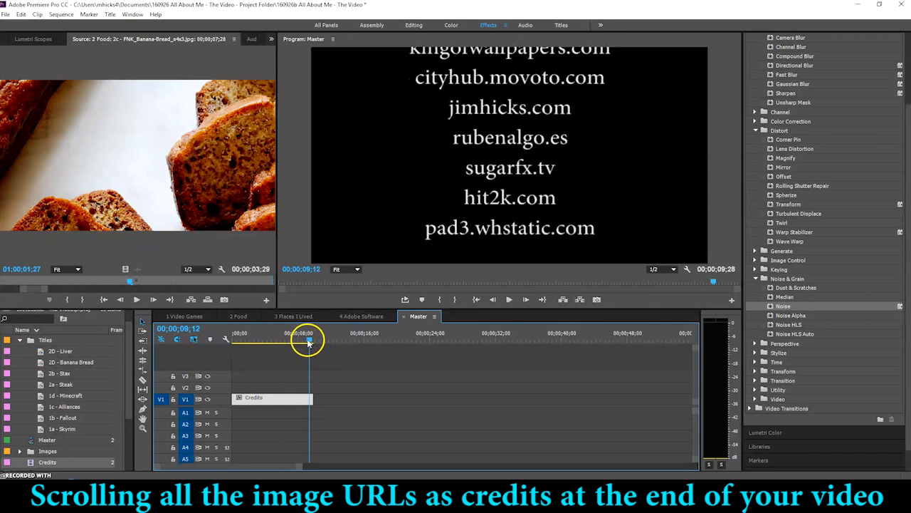
- Reopen the Credits title, select and deselect the empty text object below pad3.whstatic.com, review the heading, and close the title
double_click(301, 400)
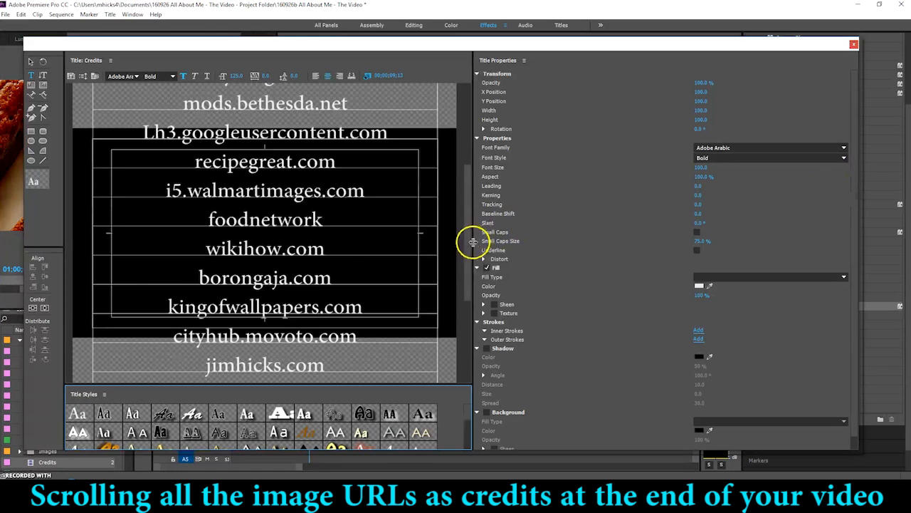
drag(473, 242, 447, 359)
click(30, 62)
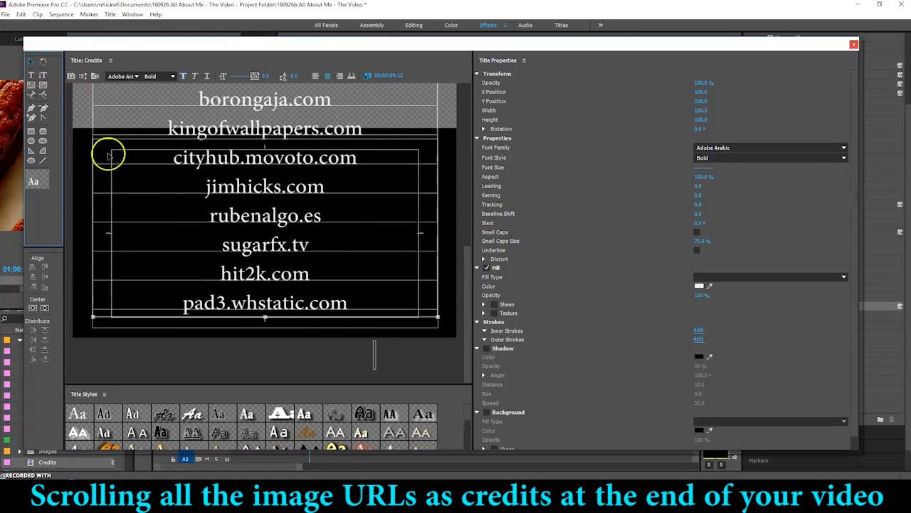
click(375, 356)
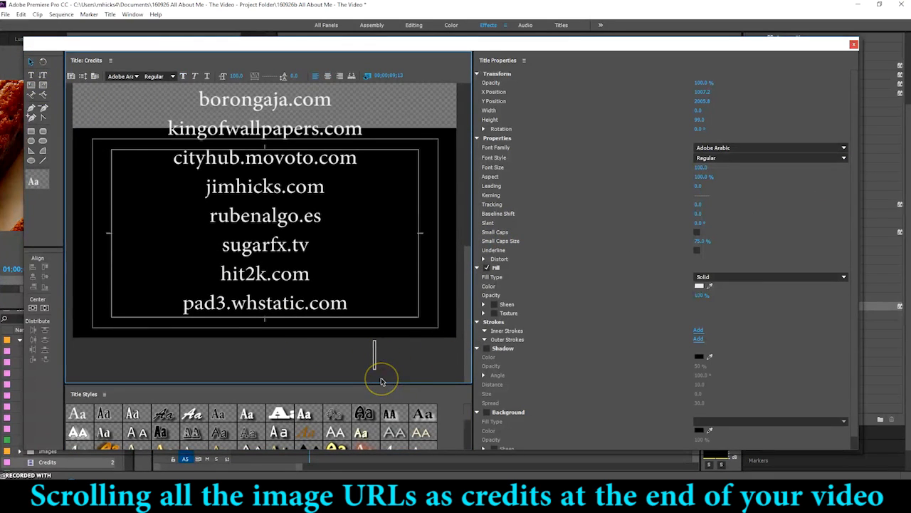
click(381, 381)
drag(465, 258, 496, 90)
click(385, 233)
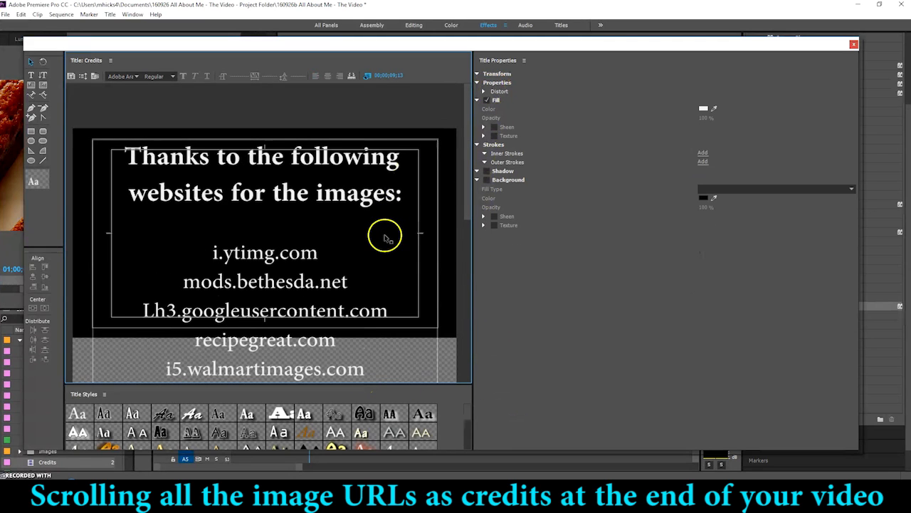
click(854, 44)
- Delete the Credits clip from the Master sequence and return the playhead to 00;00;00;00
click(265, 399)
drag(265, 400, 519, 375)
key(Delete)
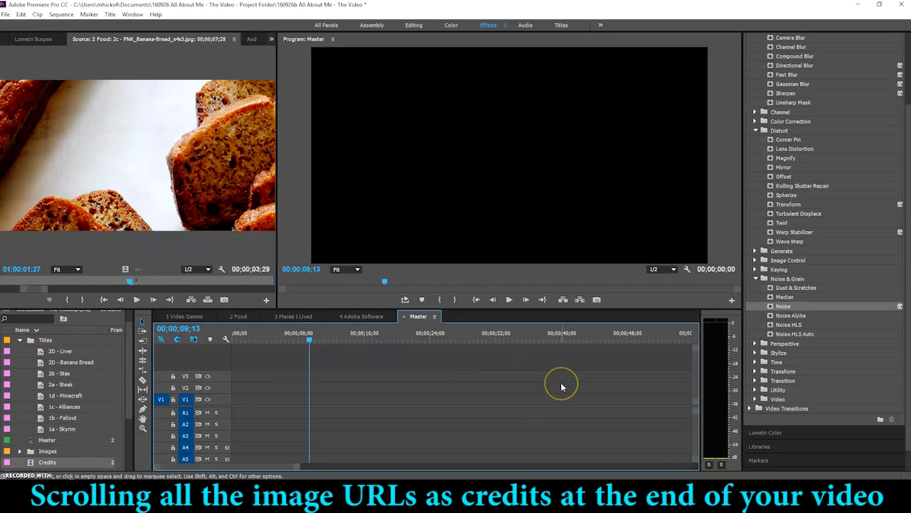
drag(313, 340, 231, 345)
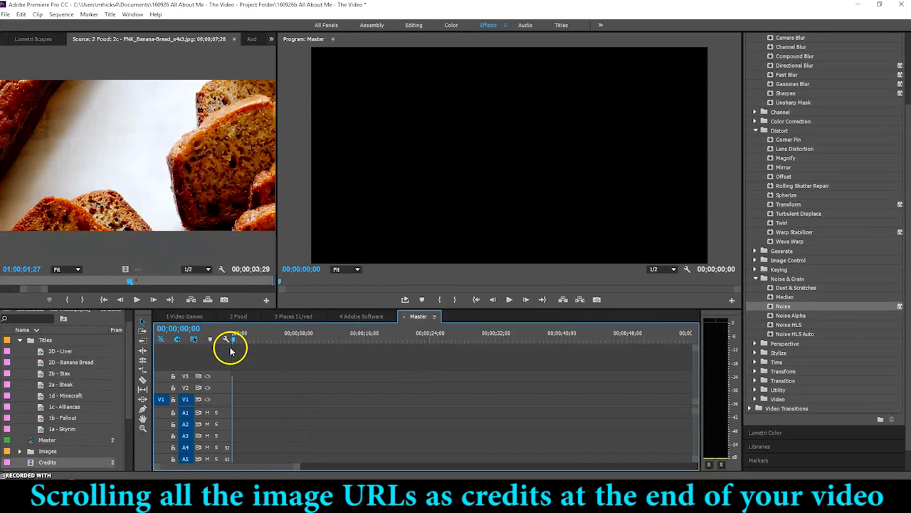
drag(293, 465, 489, 473)
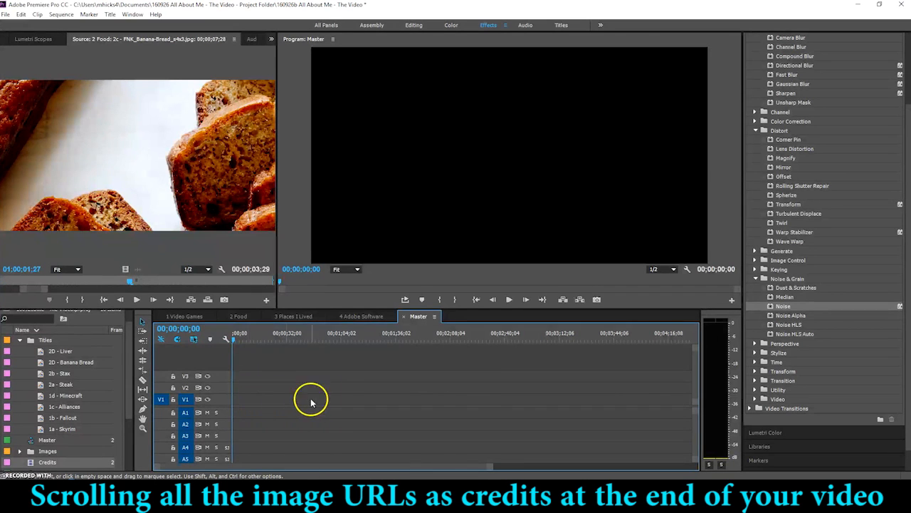